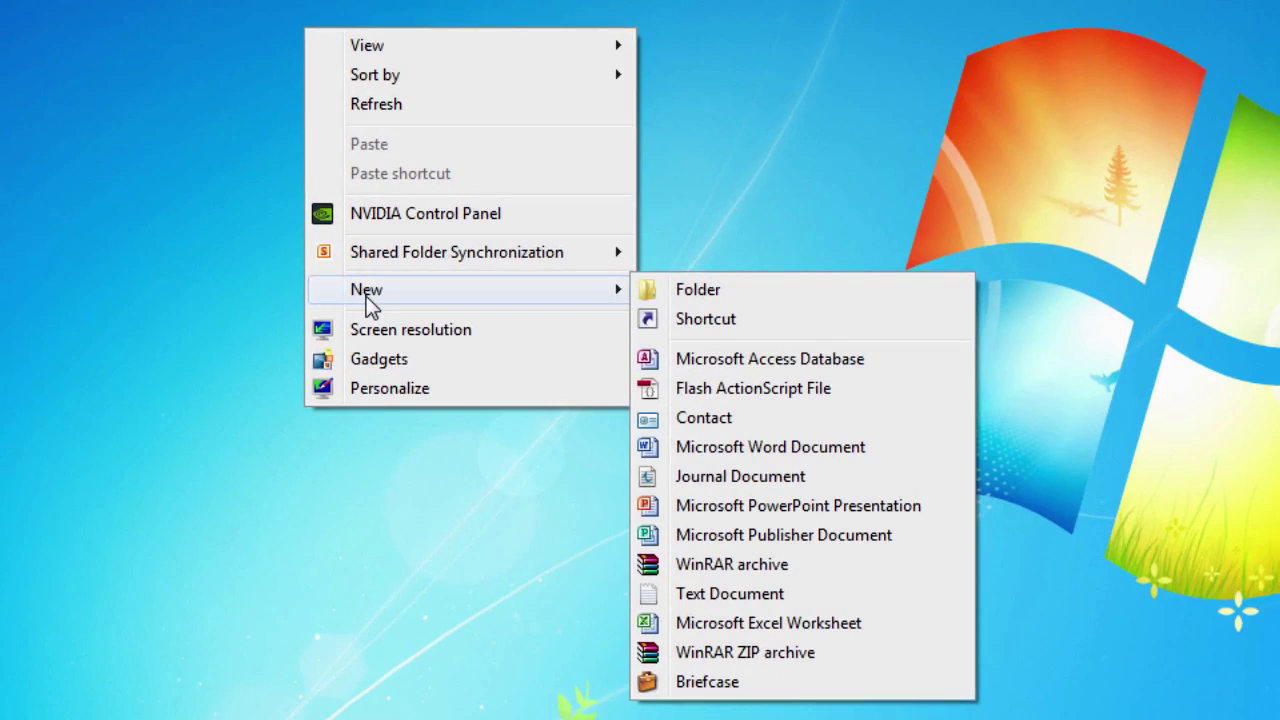
Create a folder on the desktop, keeping the default name New folder, and open it.
{"action": "left_click", "coordinate": [705, 292]}
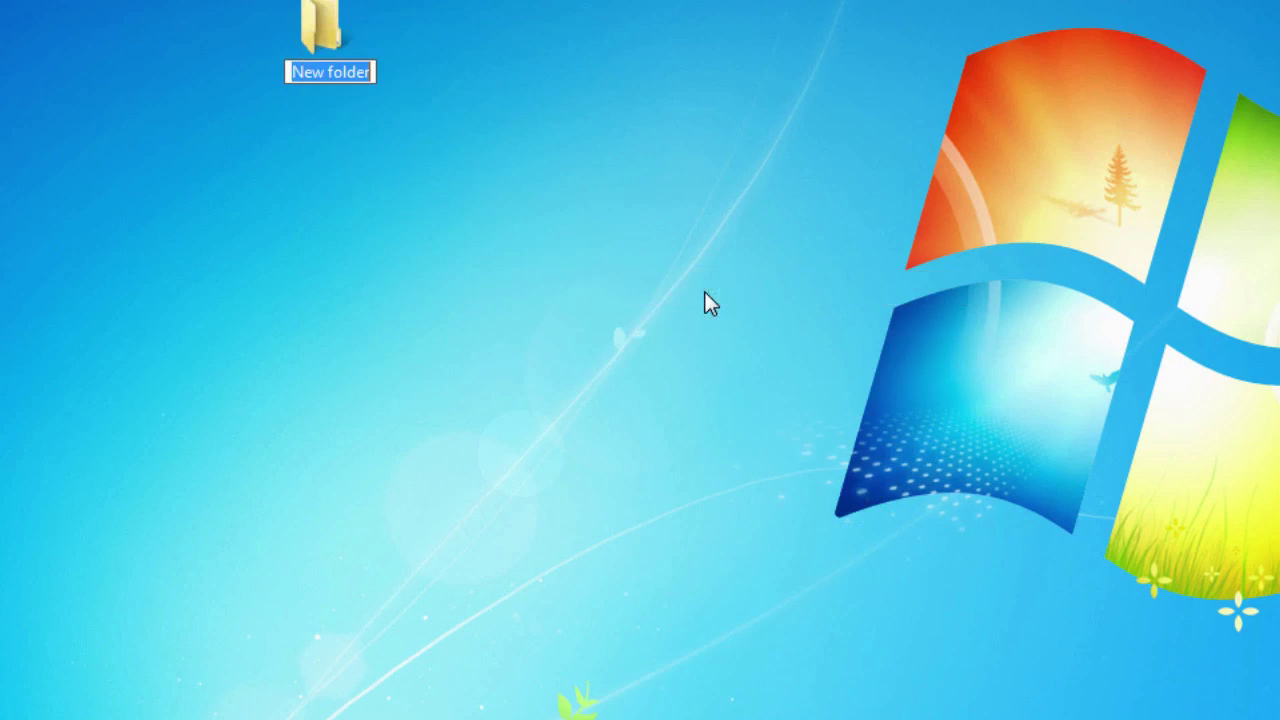
{"action": "key", "text": "Return"}
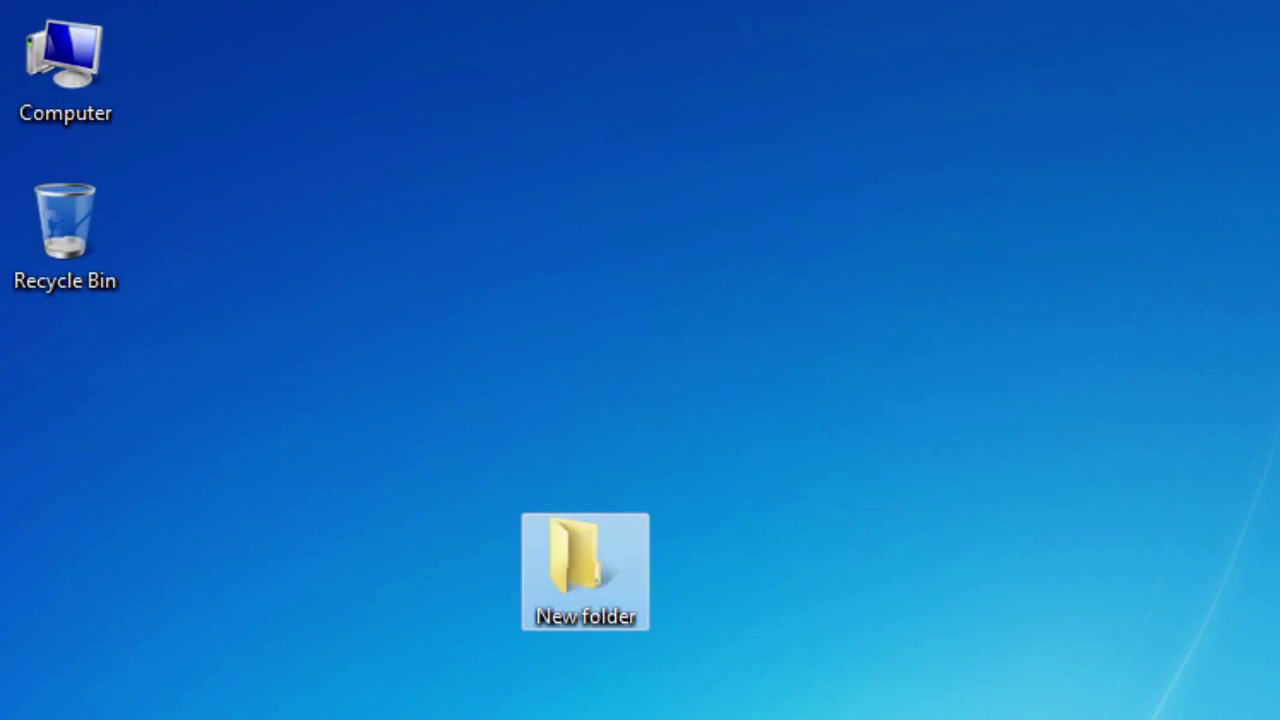
{"action": "double_click", "coordinate": [558, 606]}
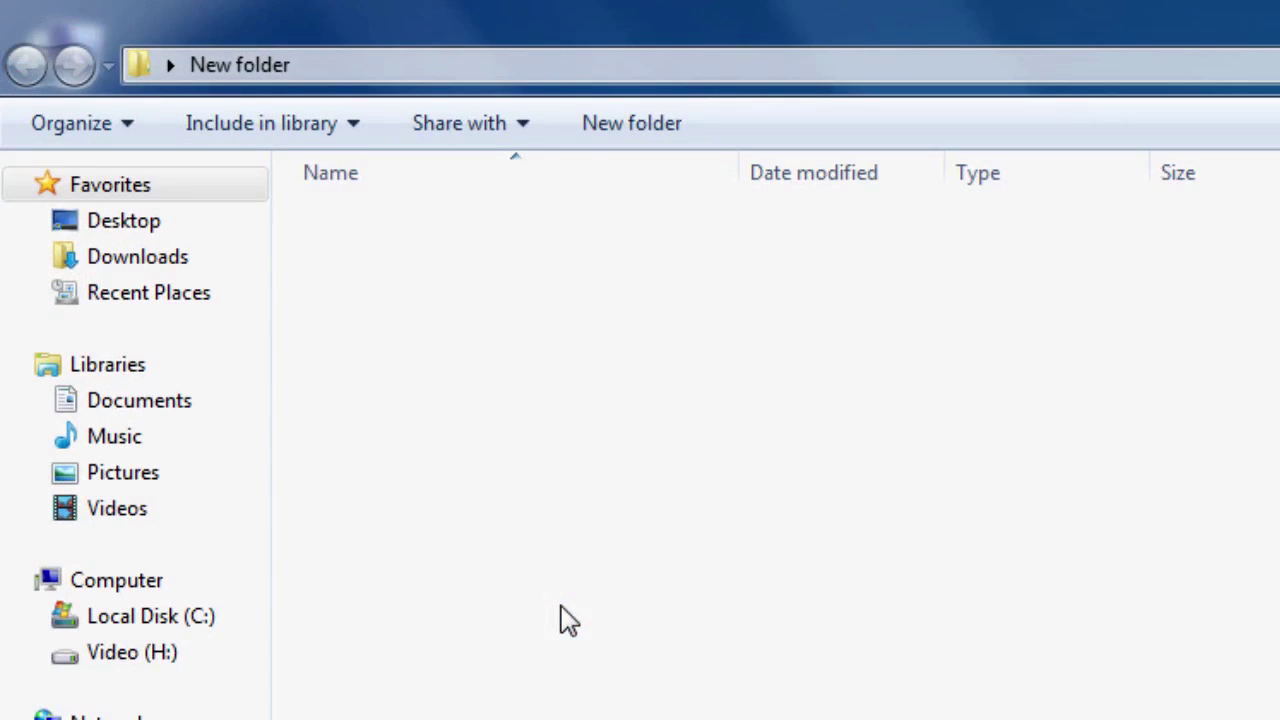
Create a subfolder with the default name inside the open folder and open the subfolder's properties.
{"action": "right_click", "coordinate": [557, 608]}
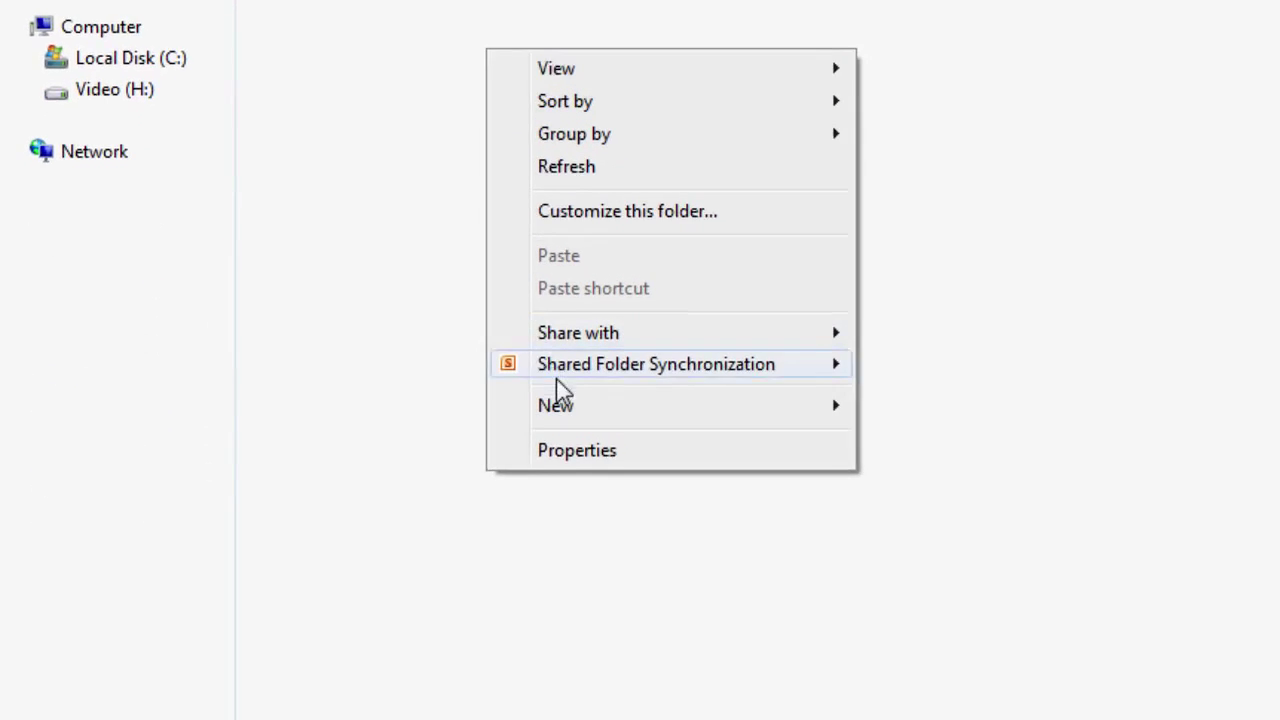
{"action": "mouse_move", "coordinate": [568, 410]}
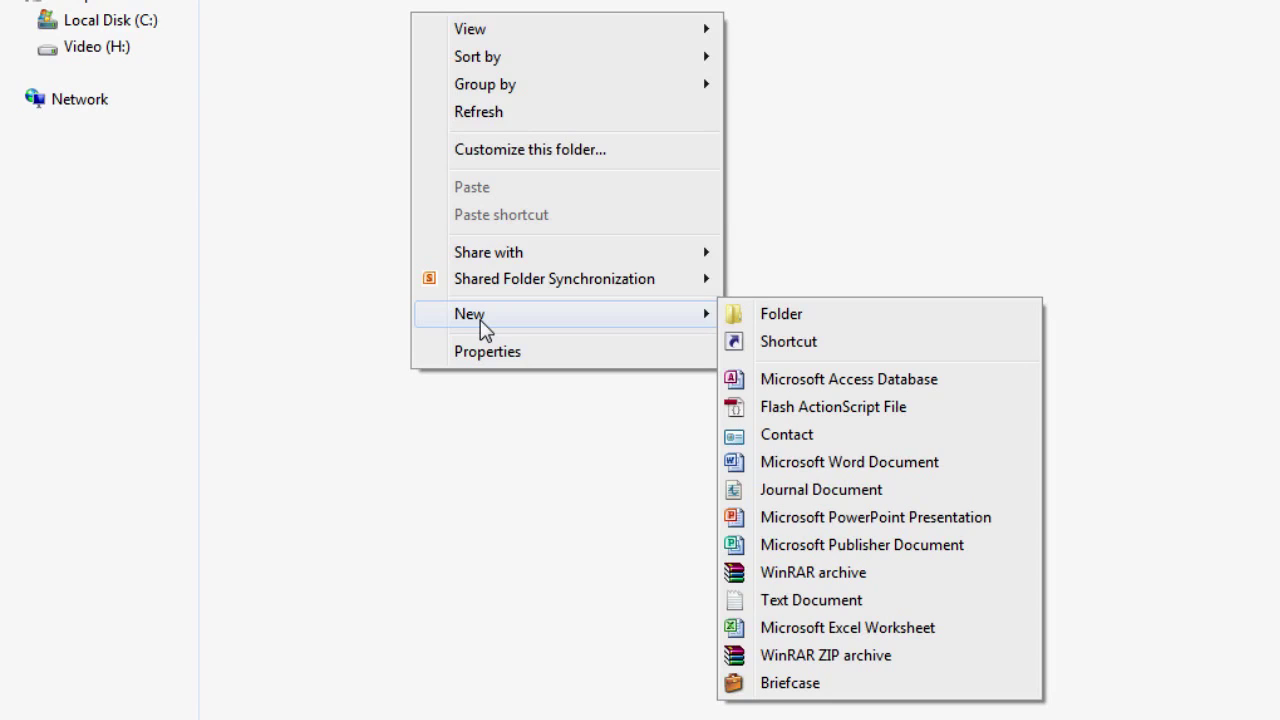
{"action": "left_click", "coordinate": [785, 316]}
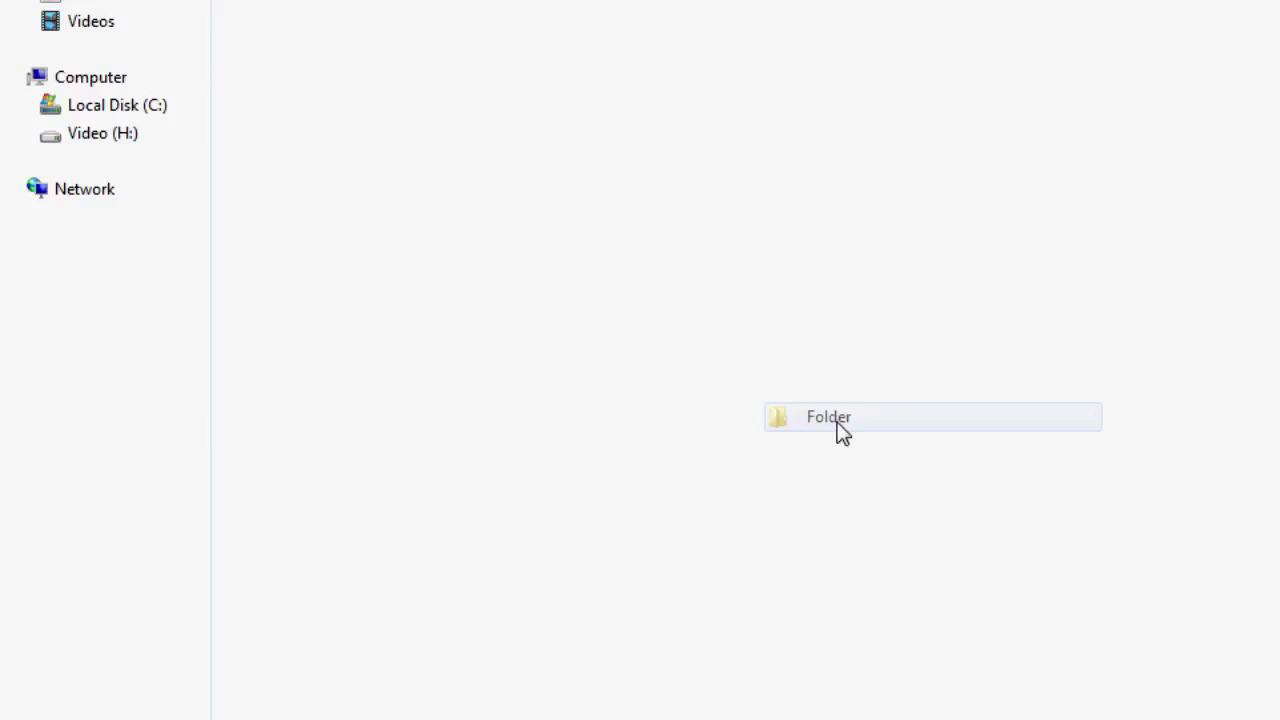
{"action": "key", "text": "Return"}
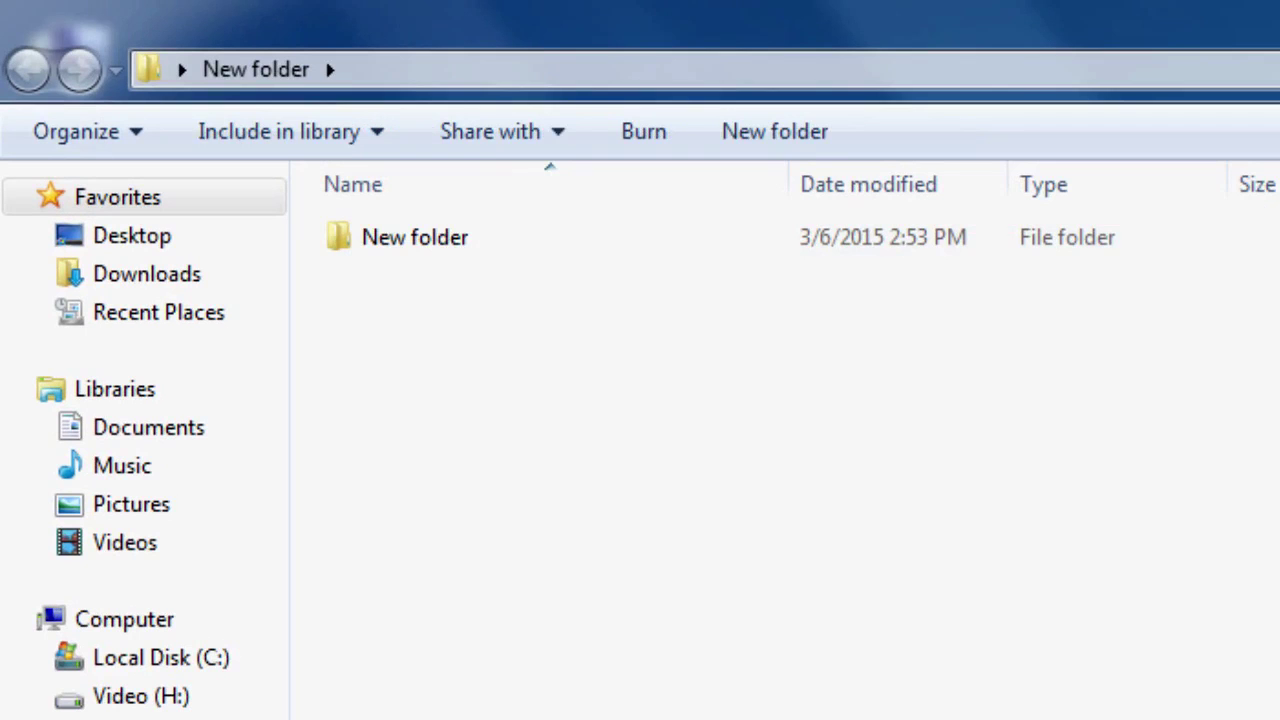
{"action": "right_click", "coordinate": [418, 262]}
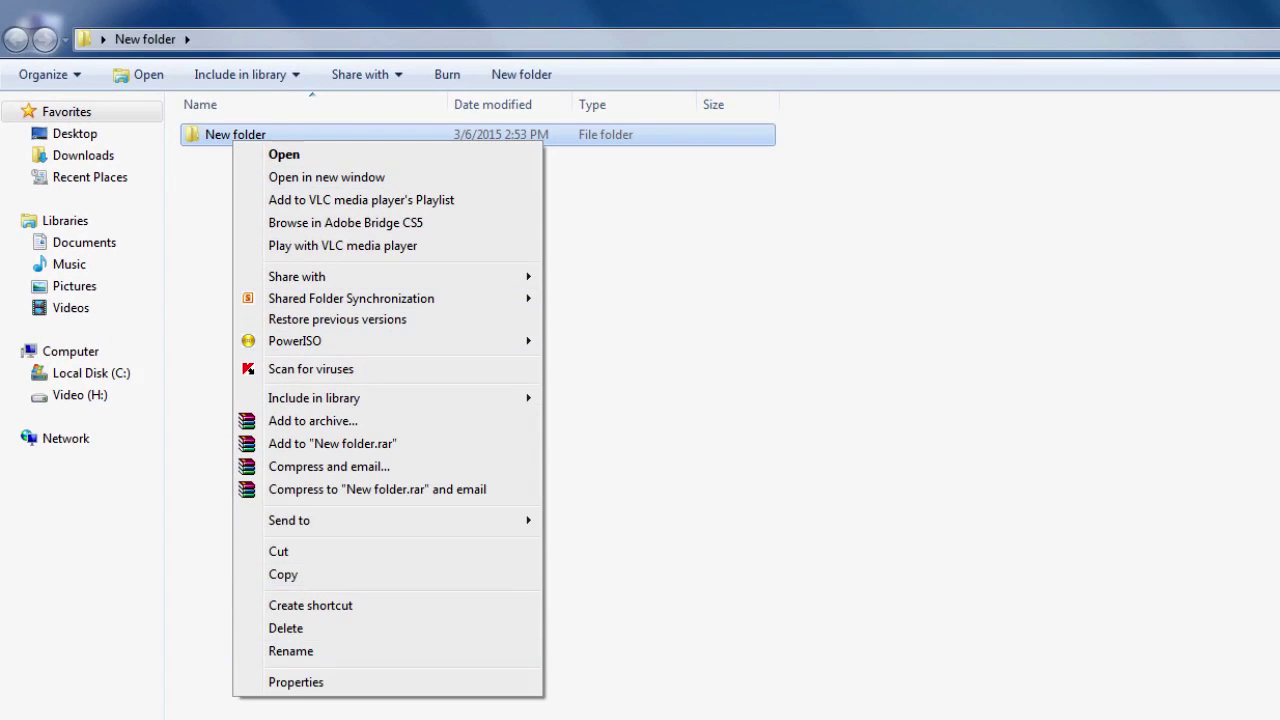
{"action": "left_click", "coordinate": [300, 683]}
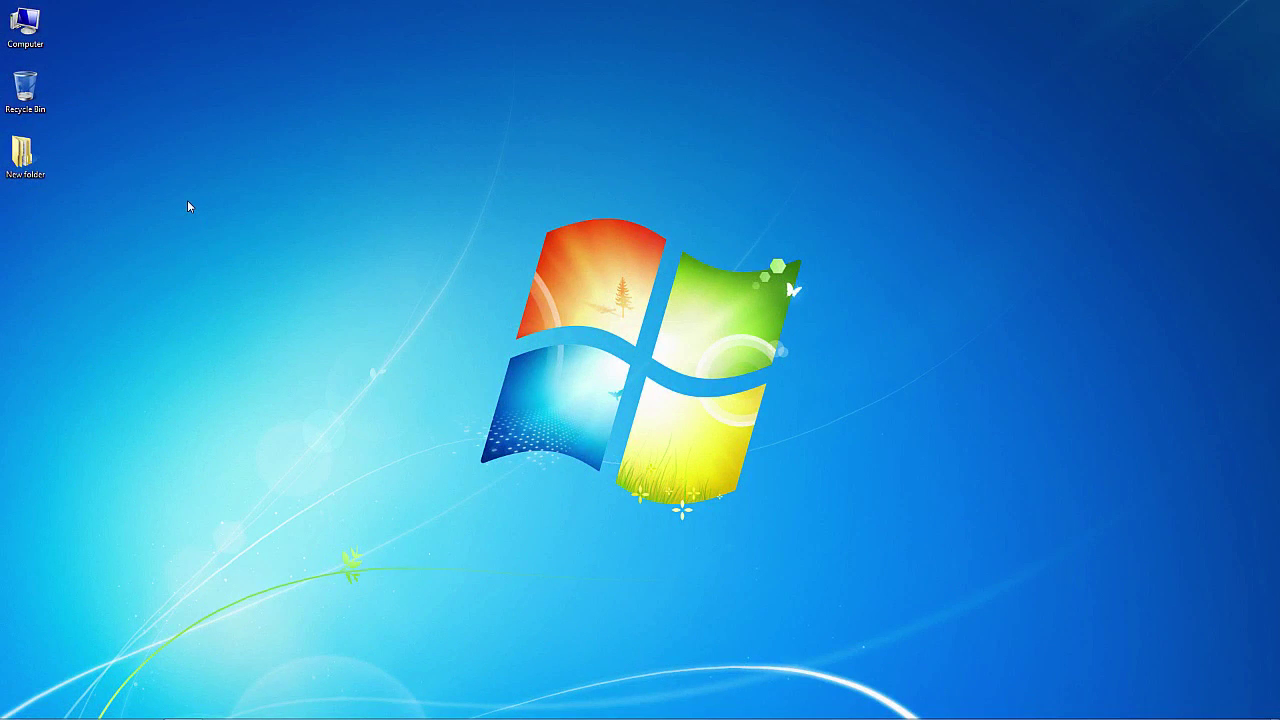
Examine the item types that can be created on the desktop and inside the desktop's New folder.
{"action": "right_click", "coordinate": [188, 206]}
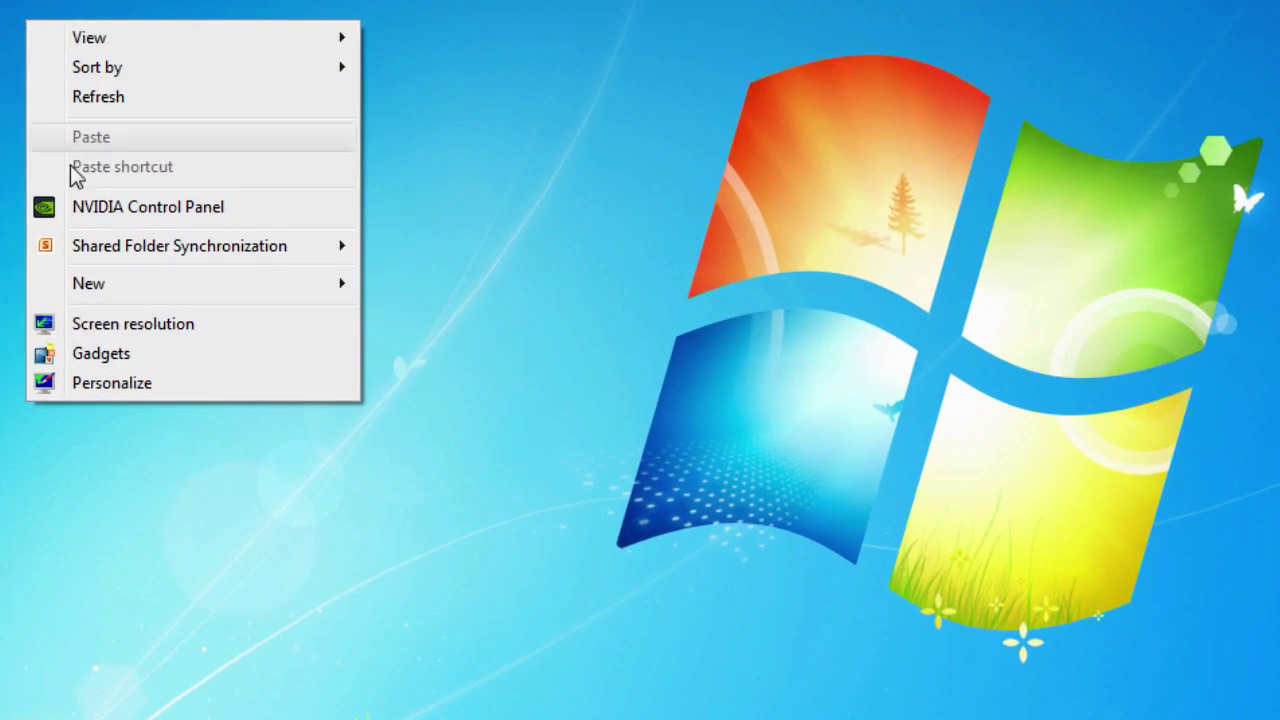
{"action": "mouse_move", "coordinate": [86, 291]}
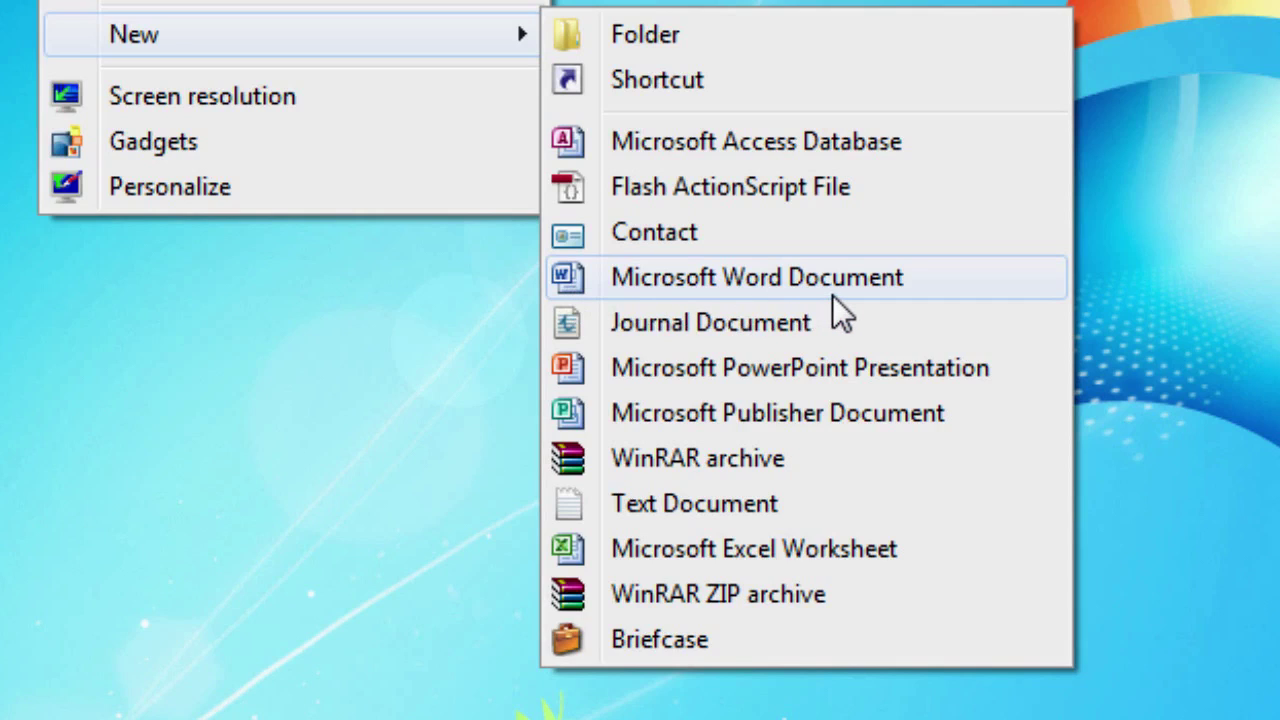
{"action": "double_click", "coordinate": [33, 240]}
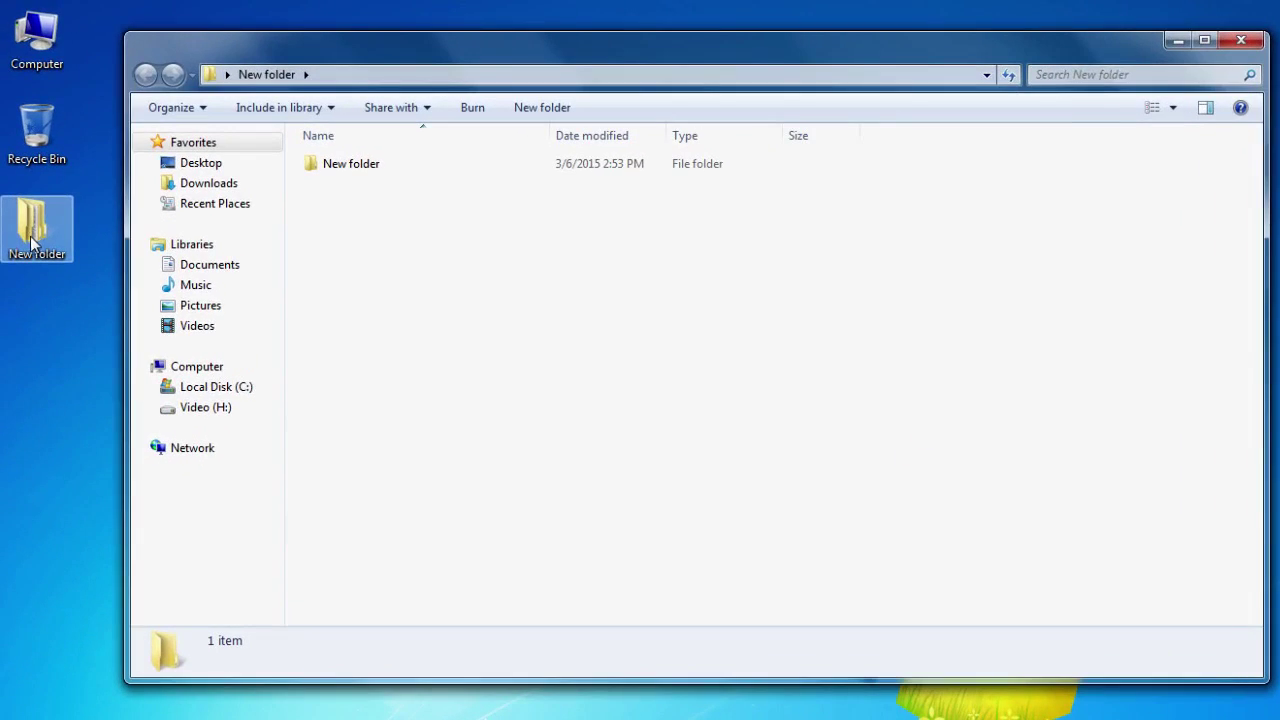
{"action": "right_click", "coordinate": [336, 216]}
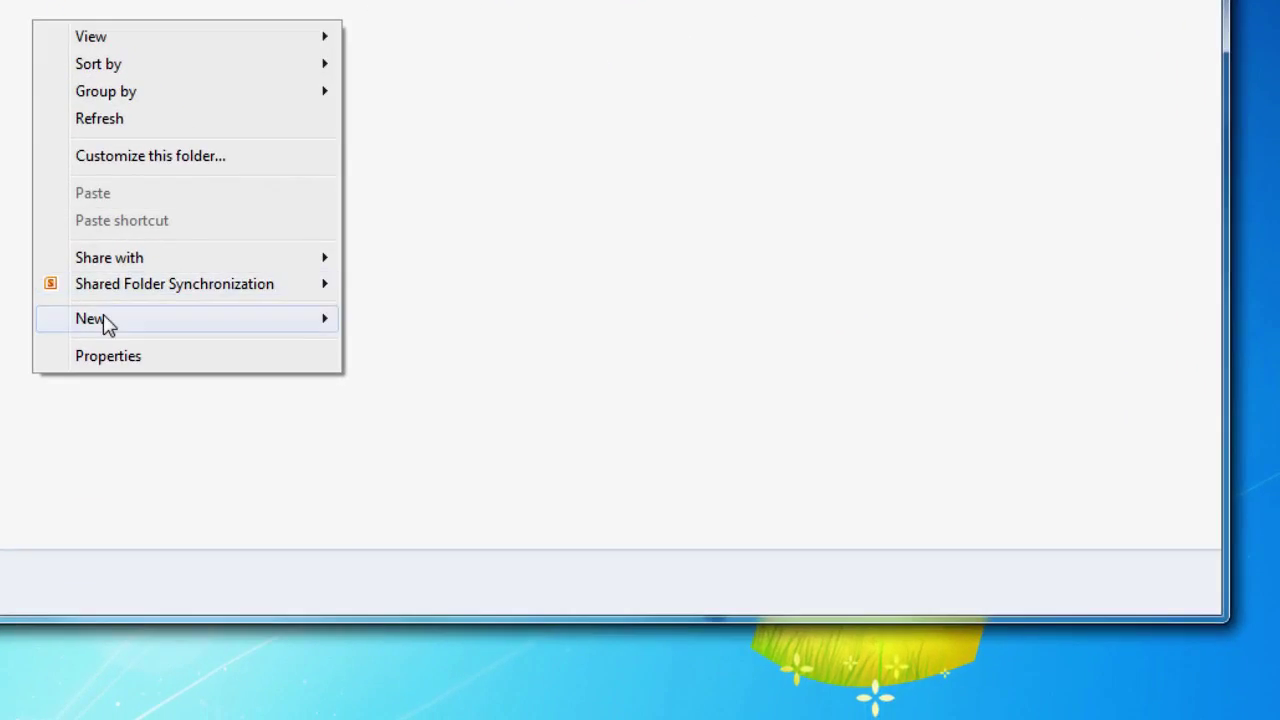
{"action": "mouse_move", "coordinate": [391, 447]}
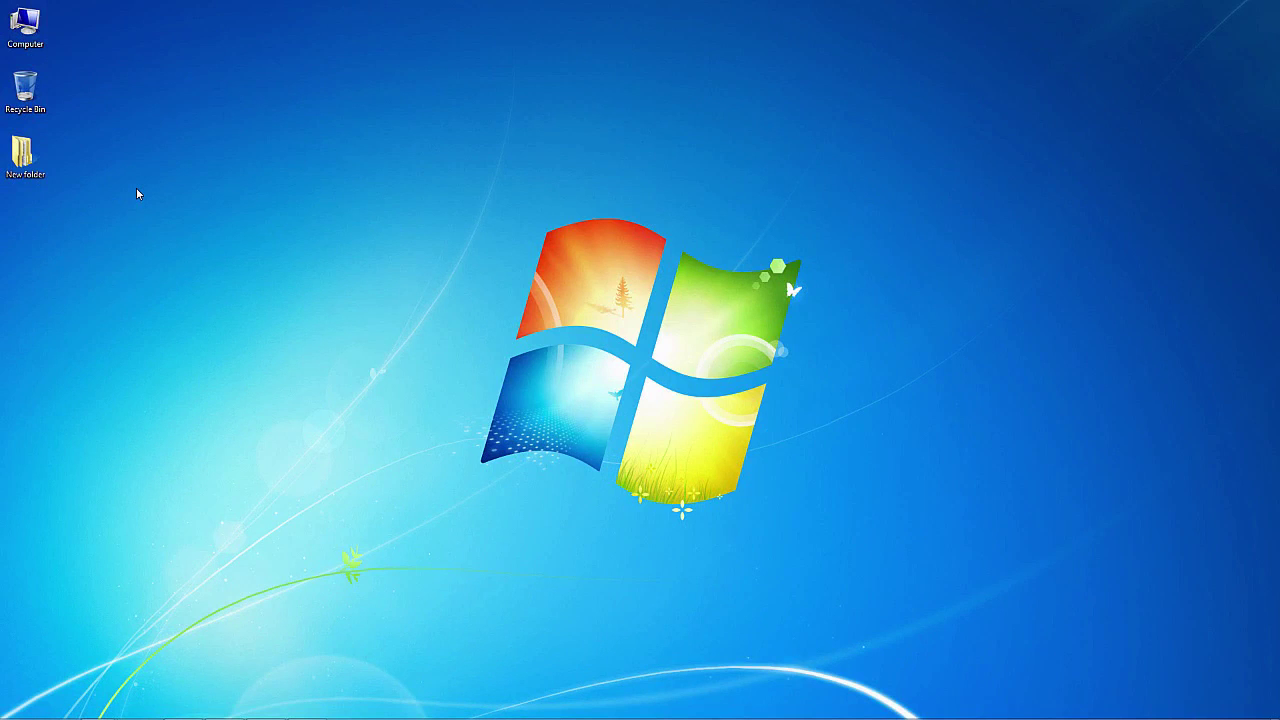
Create a Microsoft Word document on the desktop, keeping its default name.
{"action": "right_click", "coordinate": [137, 193]}
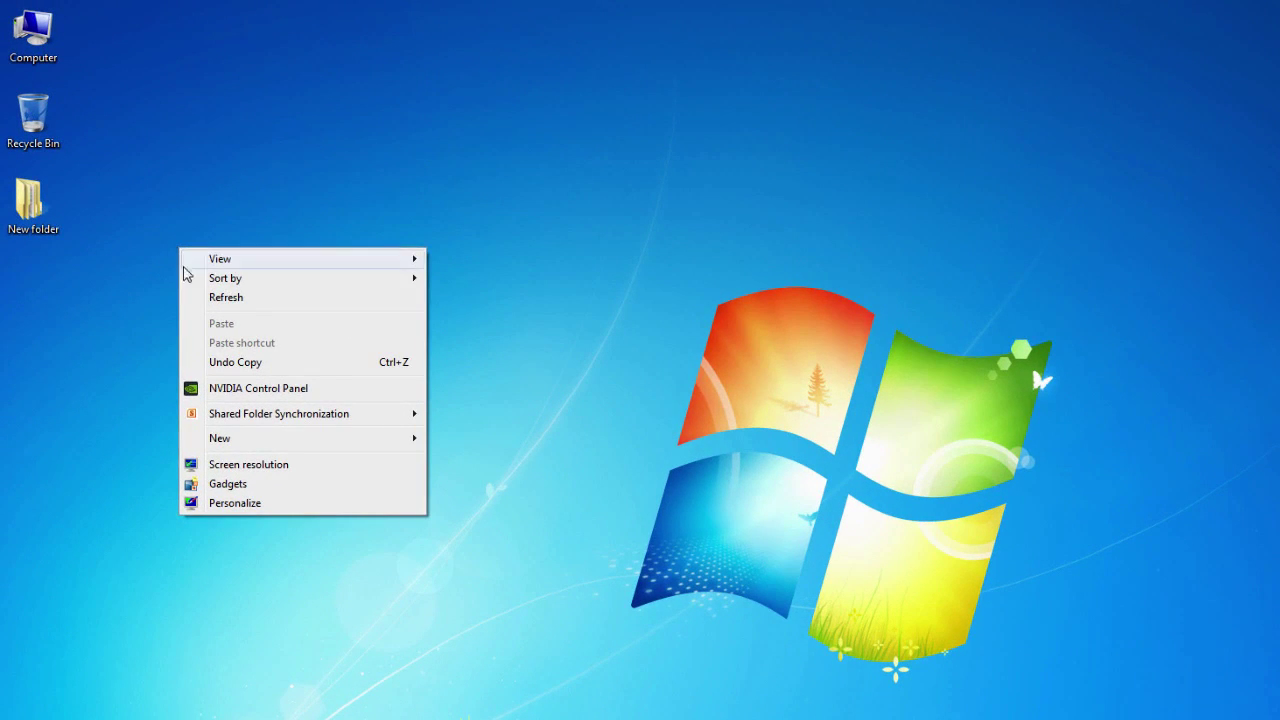
{"action": "mouse_move", "coordinate": [203, 438]}
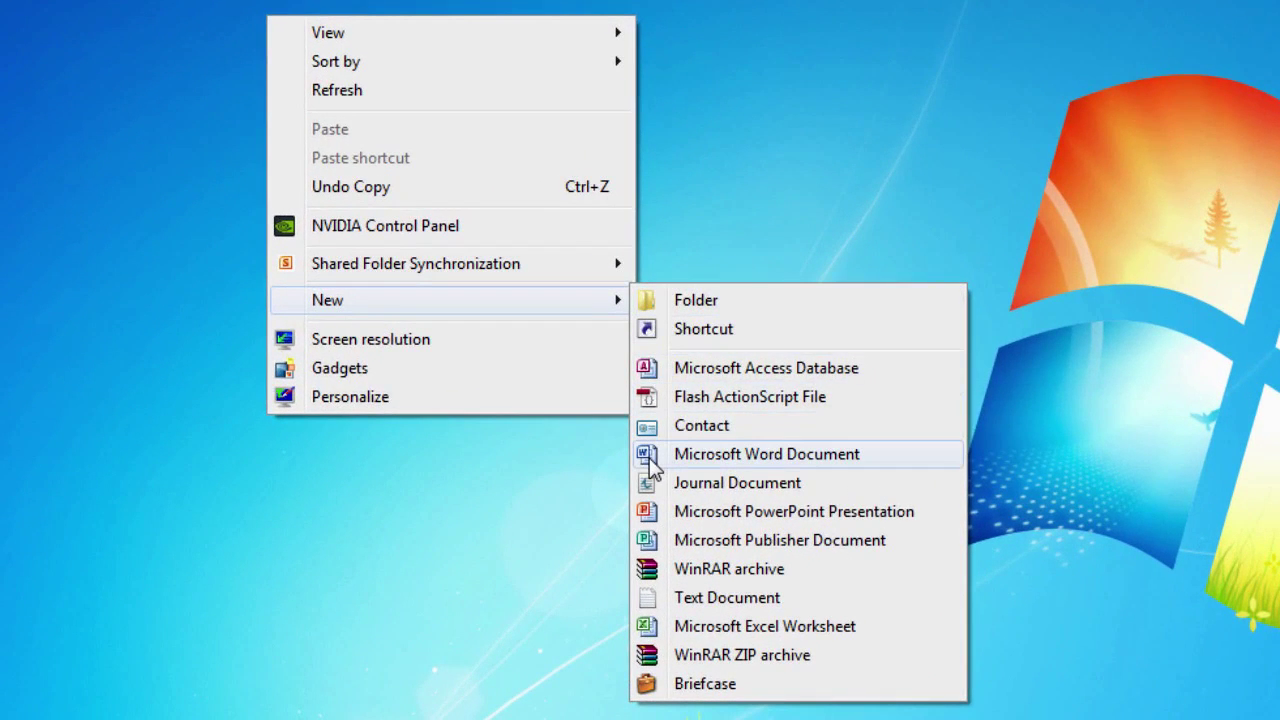
{"action": "left_click", "coordinate": [752, 463]}
{"action": "key", "text": "Return"}
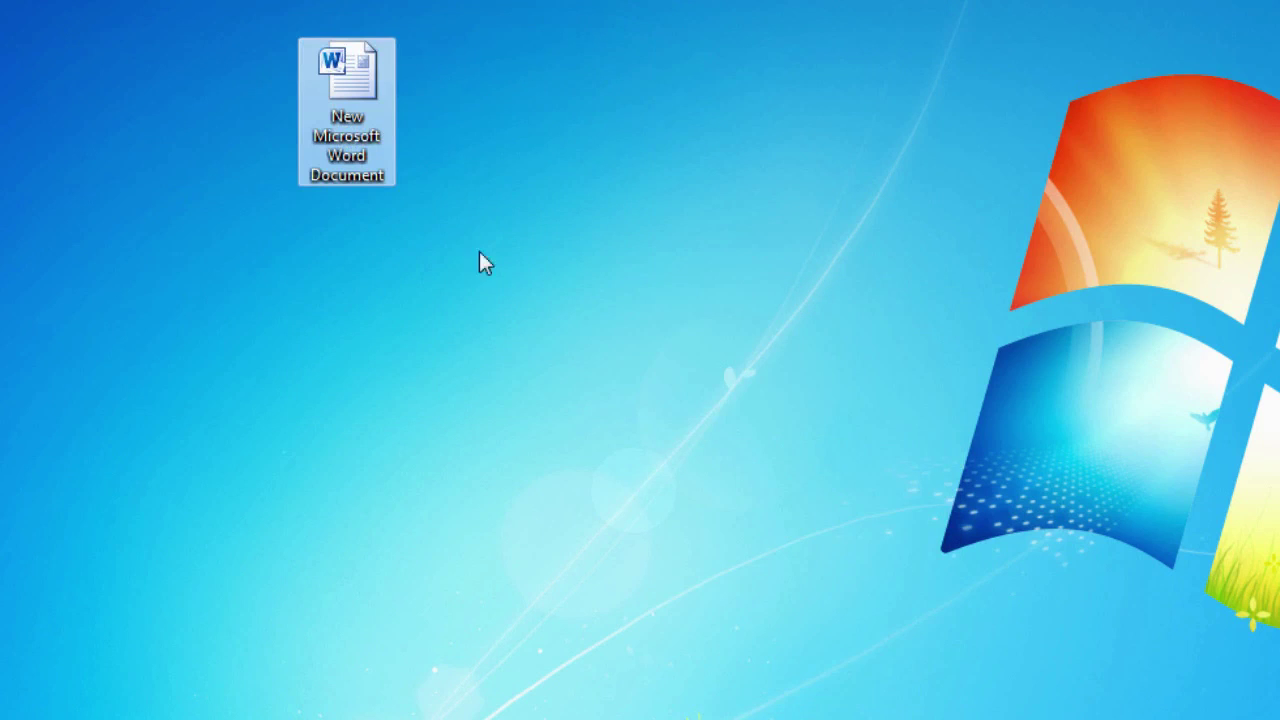
Rename the new Word document as My document in its properties, and reopen its properties.
{"action": "right_click", "coordinate": [345, 97]}
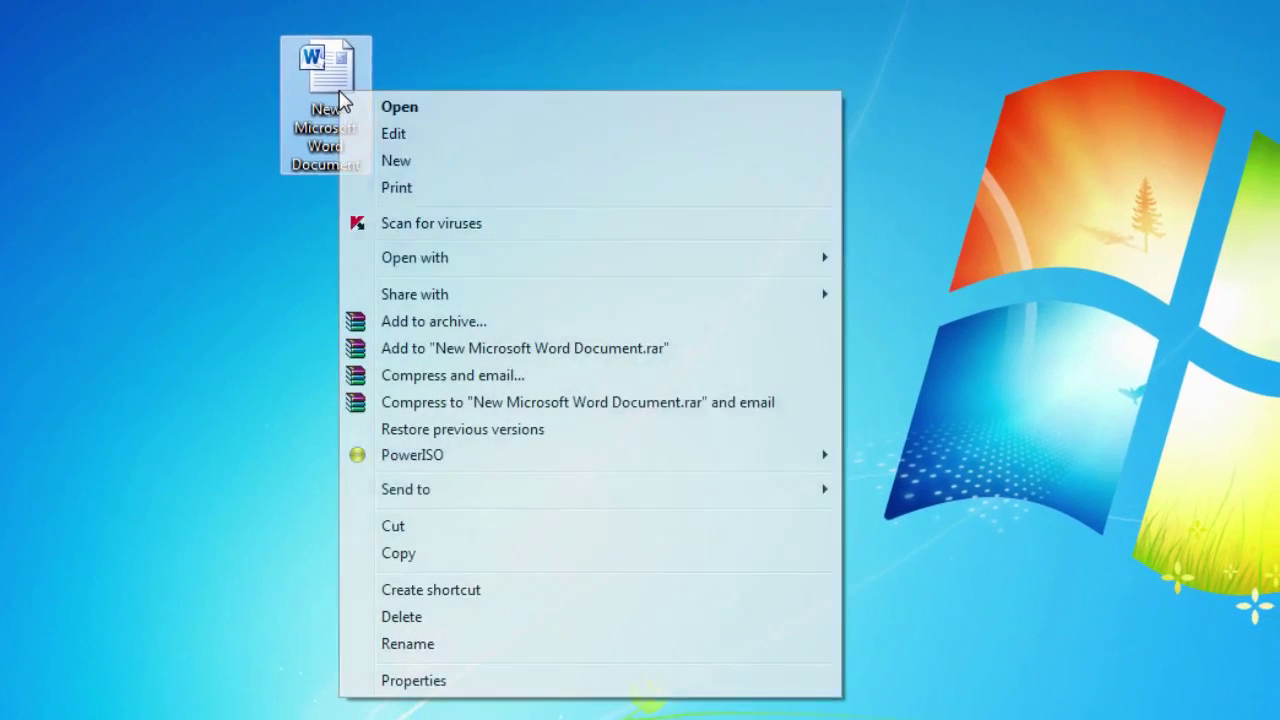
{"action": "left_click", "coordinate": [419, 678]}
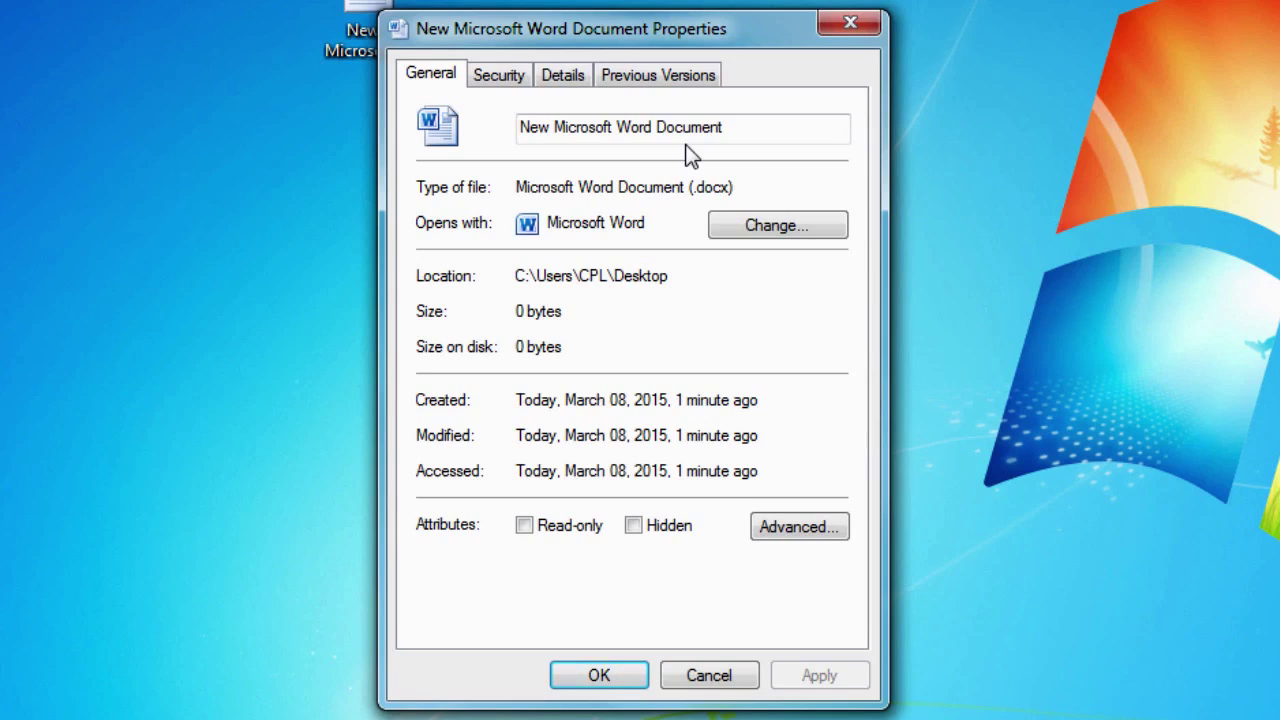
{"action": "left_click", "coordinate": [728, 127]}
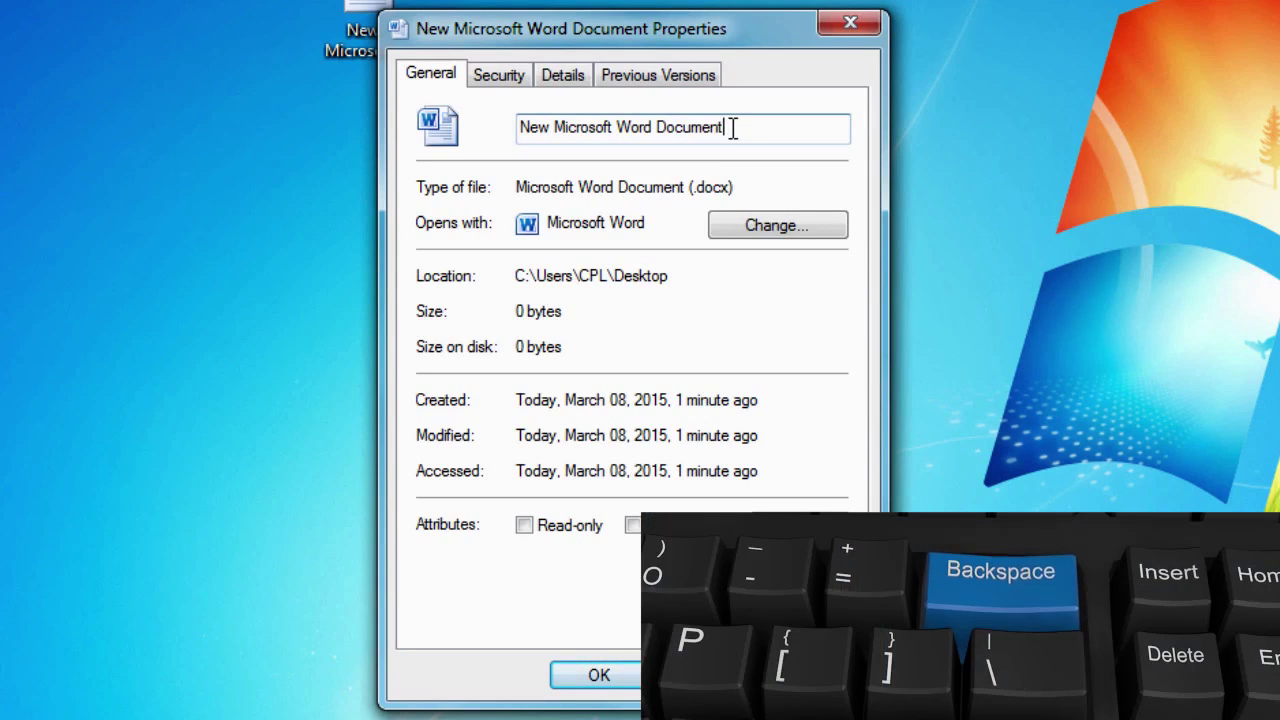
{"action": "key", "text": "BackSpace"}
{"action": "key", "text": "BackSpace"}
{"action": "key", "text": "BackSpace"}
{"action": "key", "text": "BackSpace"}
{"action": "key", "text": "BackSpace"}
{"action": "key", "text": "BackSpace"}
{"action": "key", "text": "BackSpace"}
{"action": "key", "text": "BackSpace"}
{"action": "key", "text": "BackSpace"}
{"action": "key", "text": "BackSpace"}
{"action": "key", "text": "BackSpace"}
{"action": "key", "text": "BackSpace"}
{"action": "key", "text": "BackSpace"}
{"action": "key", "text": "BackSpace"}
{"action": "key", "text": "BackSpace"}
{"action": "key", "text": "BackSpace"}
{"action": "key", "text": "BackSpace"}
{"action": "key", "text": "BackSpace"}
{"action": "key", "text": "BackSpace"}
{"action": "key", "text": "BackSpace"}
{"action": "key", "text": "BackSpace"}
{"action": "key", "text": "BackSpace"}
{"action": "key", "text": "BackSpace"}
{"action": "key", "text": "BackSpace"}
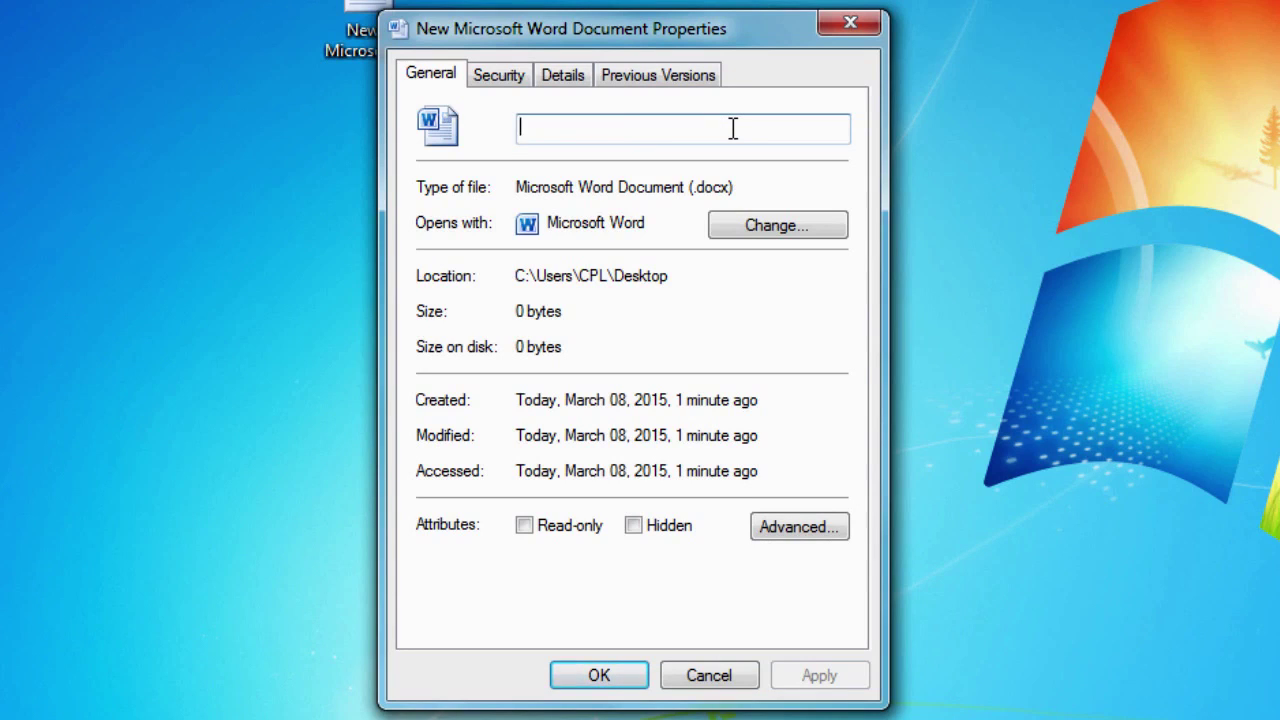
{"action": "type", "text": "My document"}
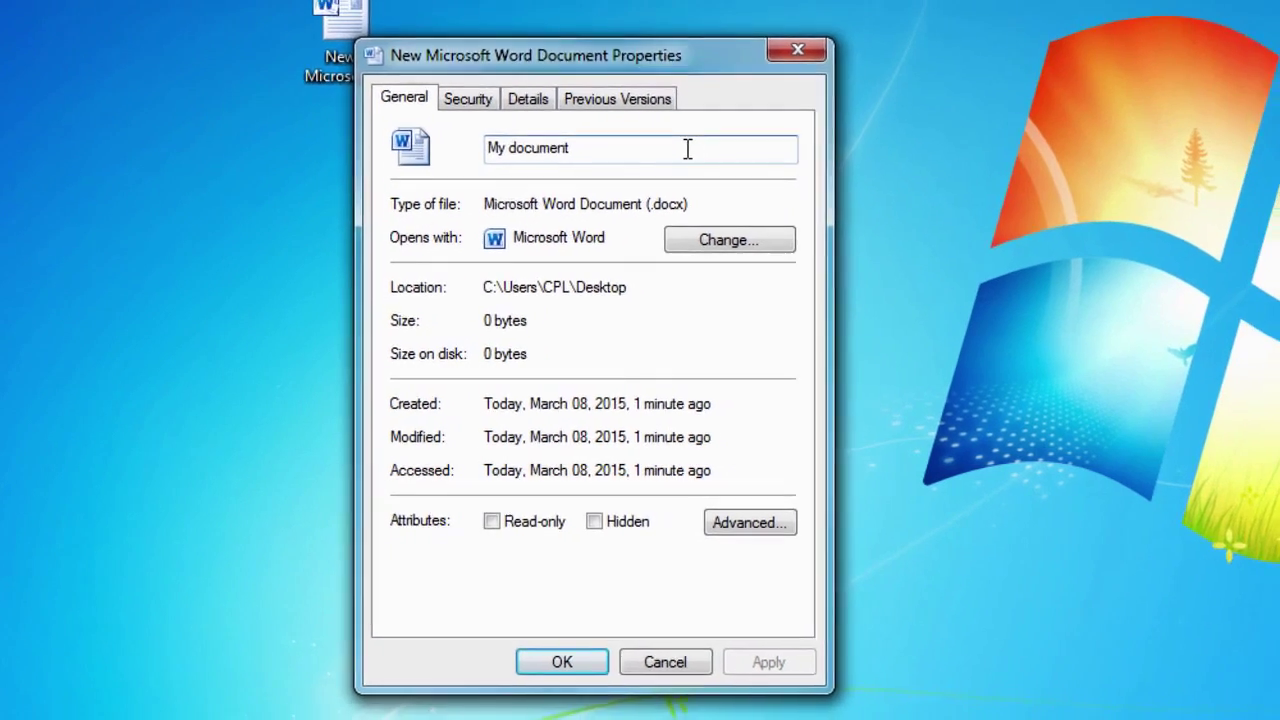
{"action": "key", "text": "Return"}
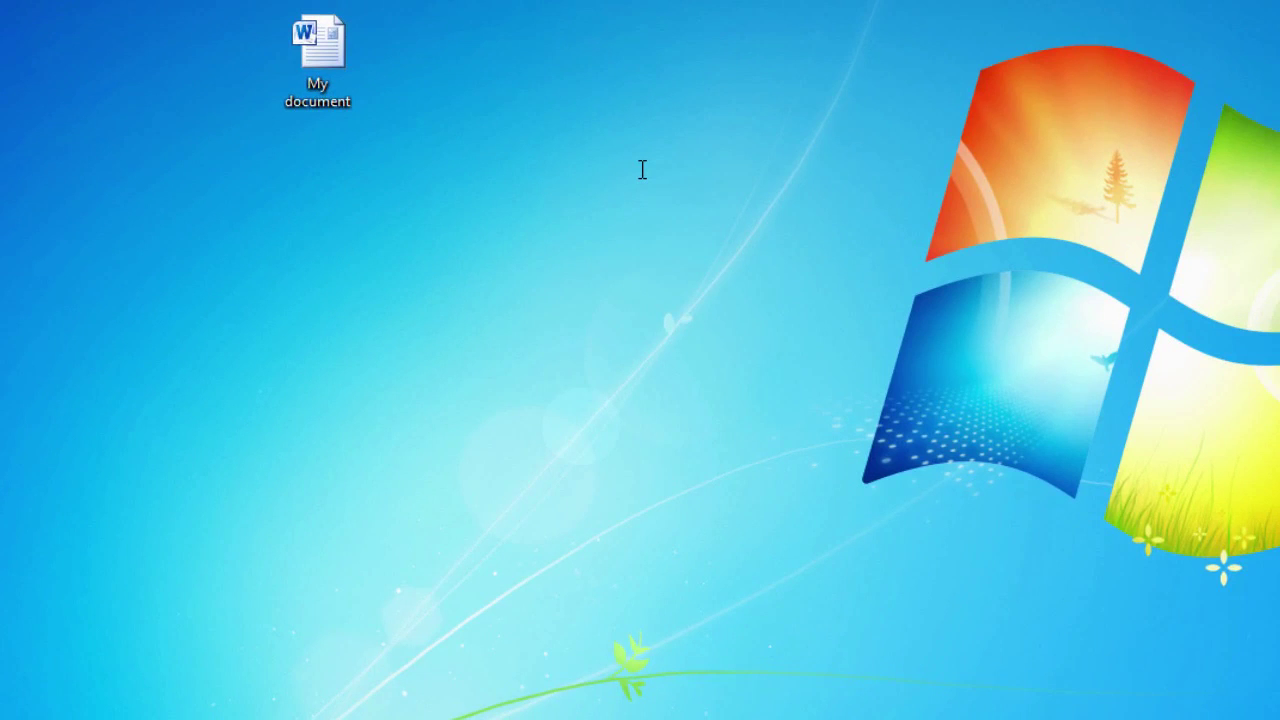
{"action": "right_click", "coordinate": [336, 100]}
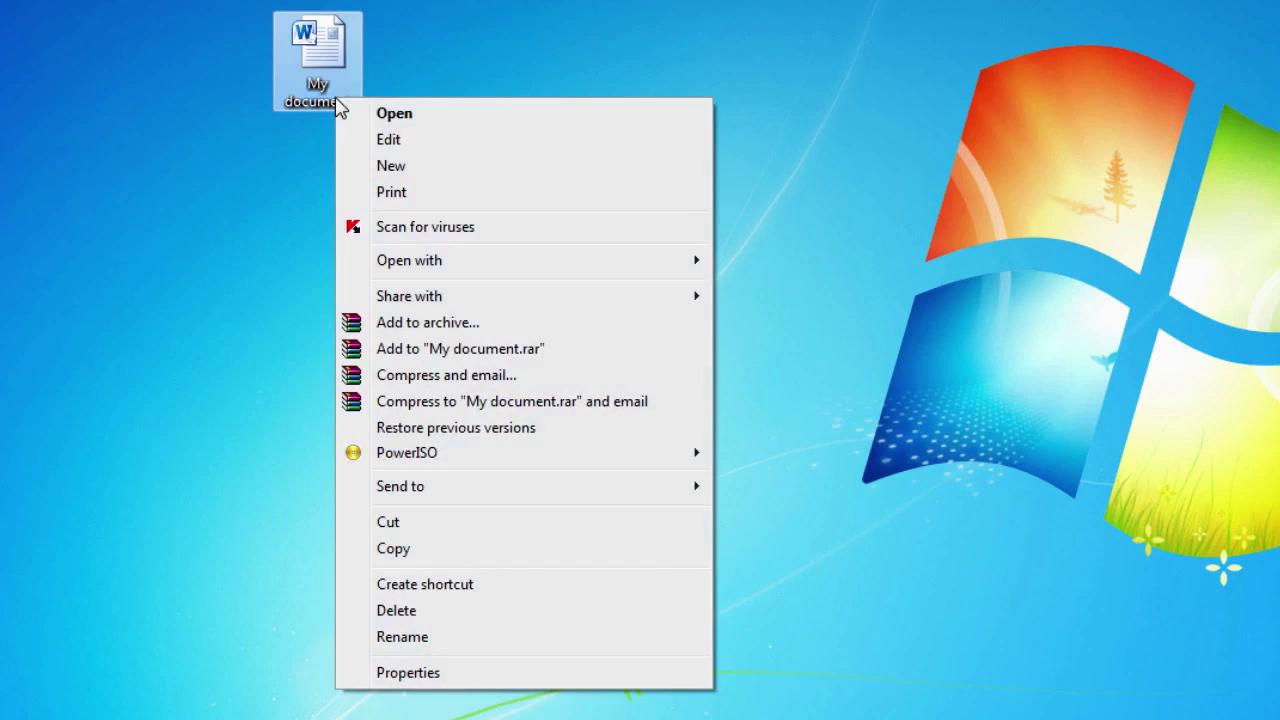
{"action": "left_click", "coordinate": [407, 683]}
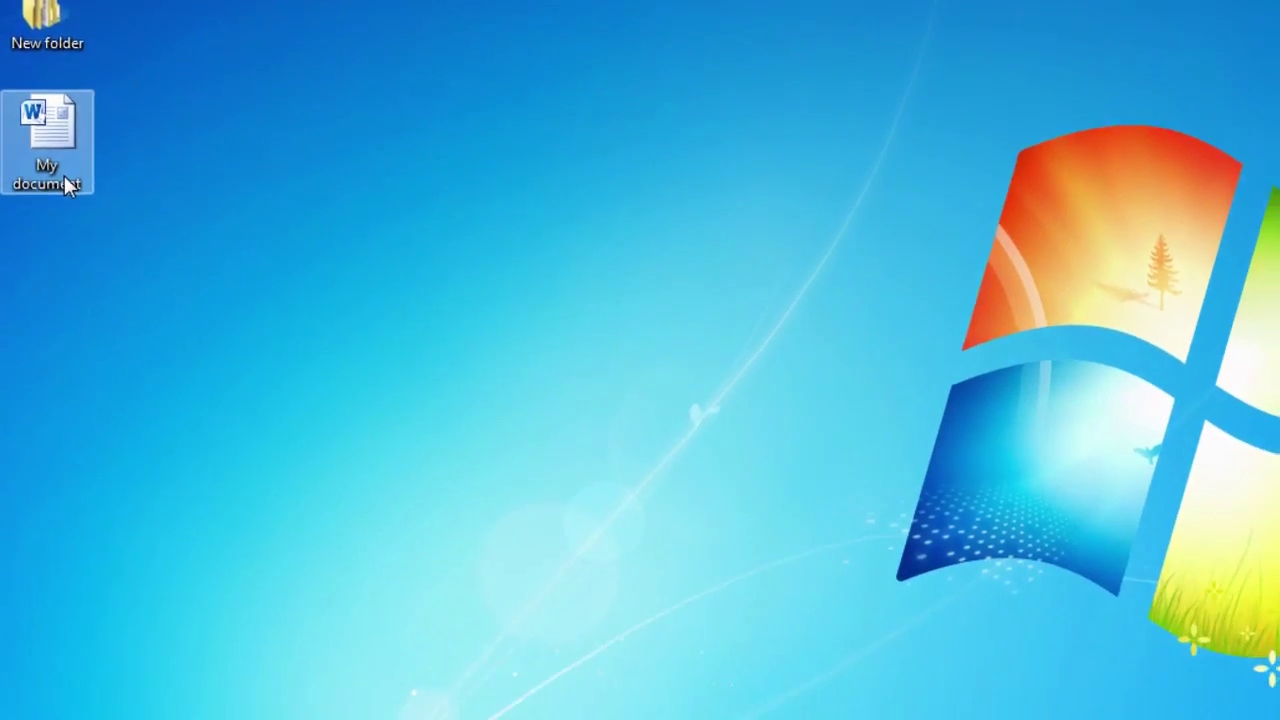
Rename the Word document on the desktop as First document directly on its icon.
{"action": "right_click", "coordinate": [64, 478]}
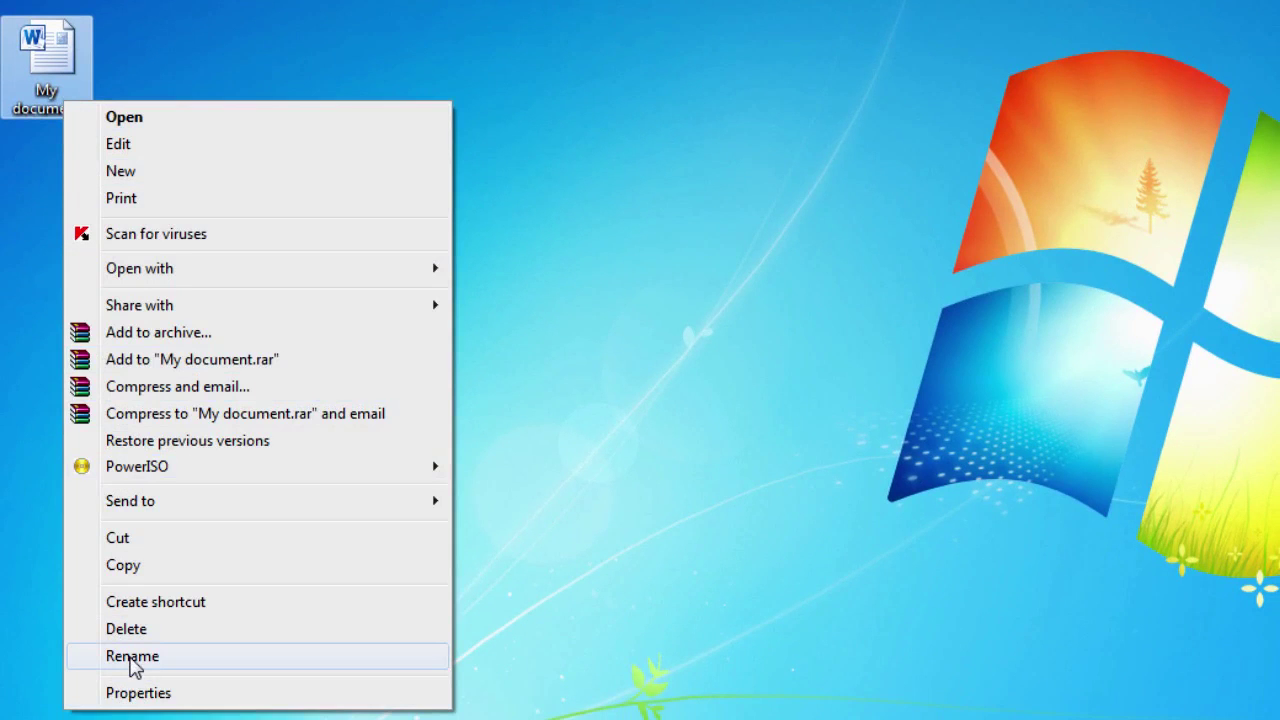
{"action": "left_click", "coordinate": [131, 660]}
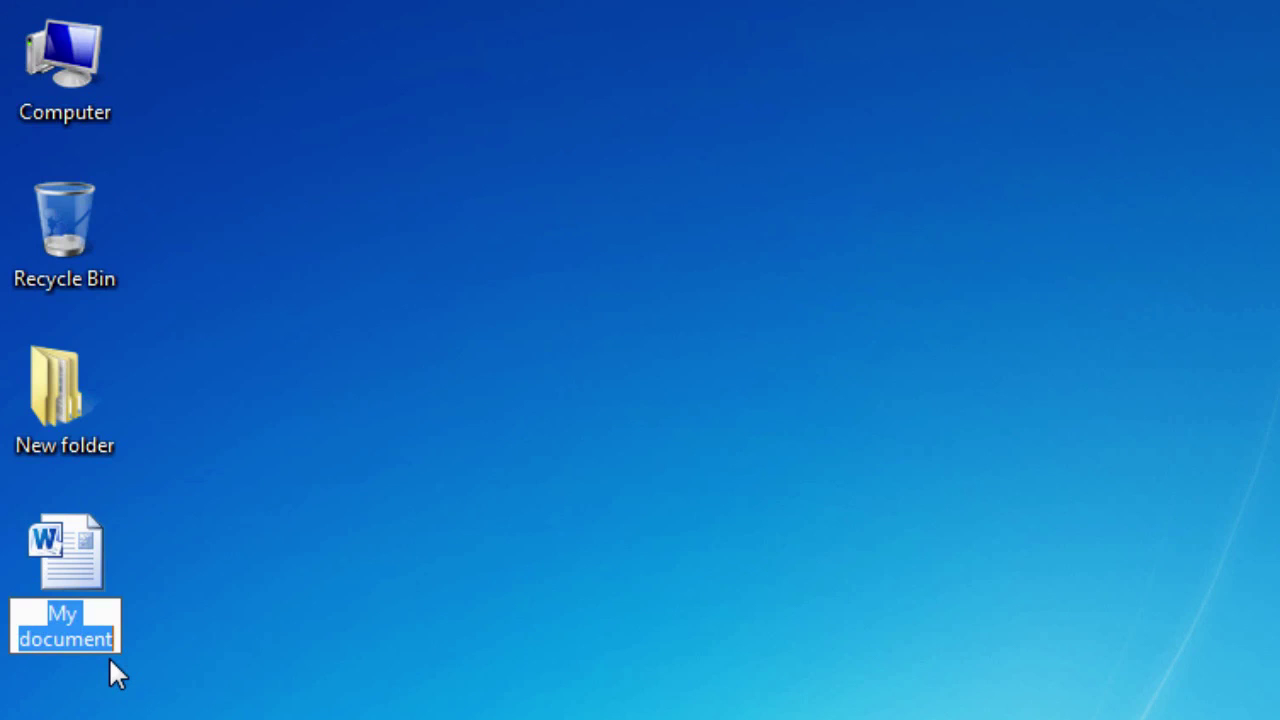
{"action": "type", "text": "Firs"}
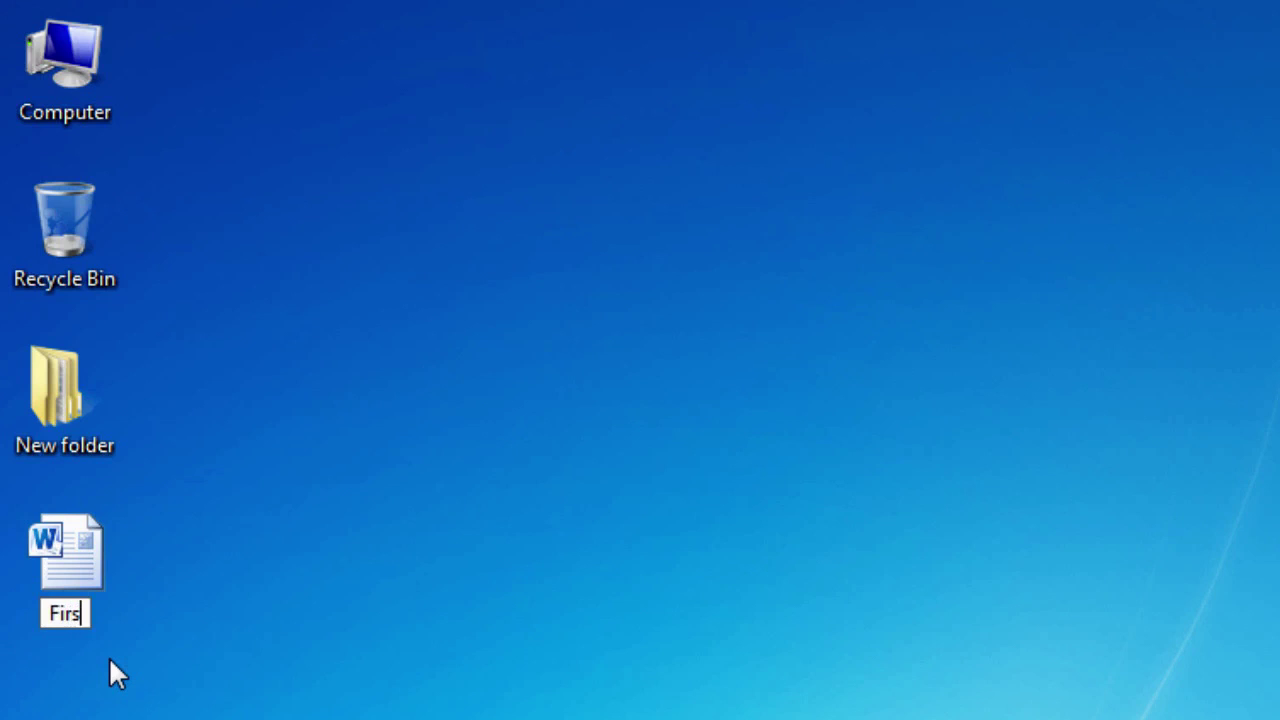
{"action": "type", "text": "t document"}
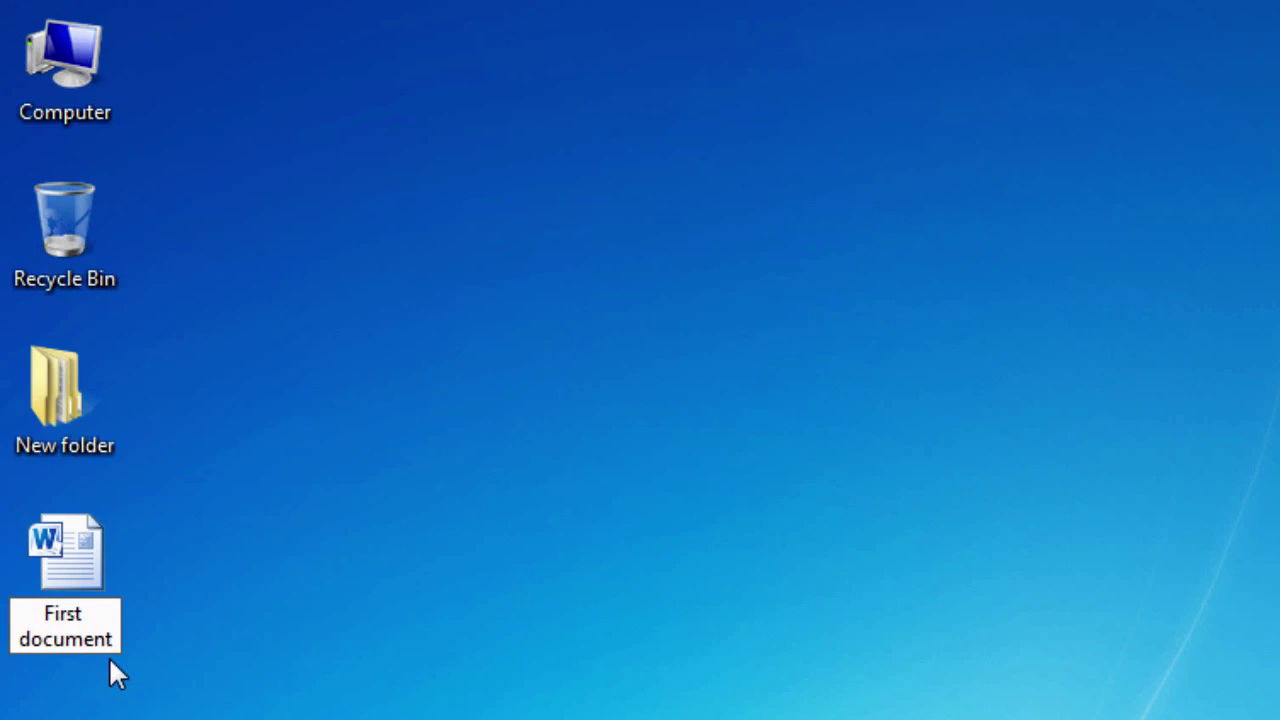
{"action": "key", "text": "Return"}
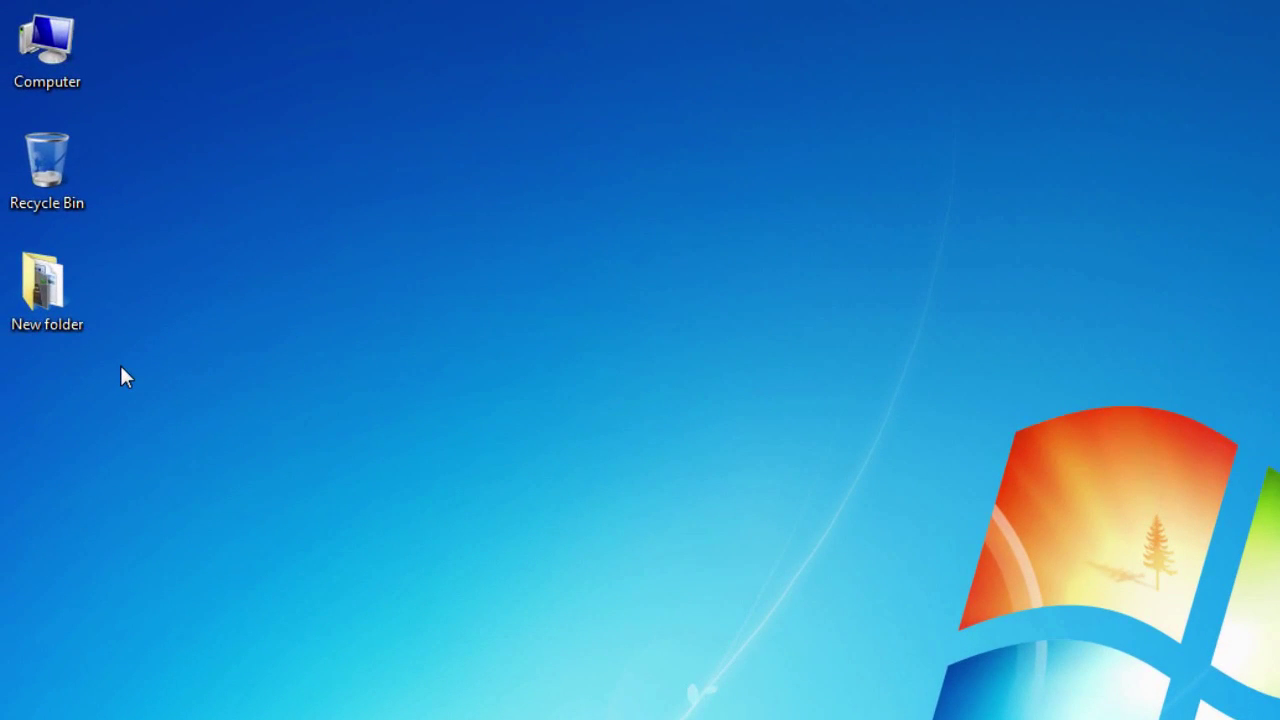
Open the desktop's New folder, select the consecutive files from distance education through SalesReport, and clear the selection.
{"action": "double_click", "coordinate": [66, 312]}
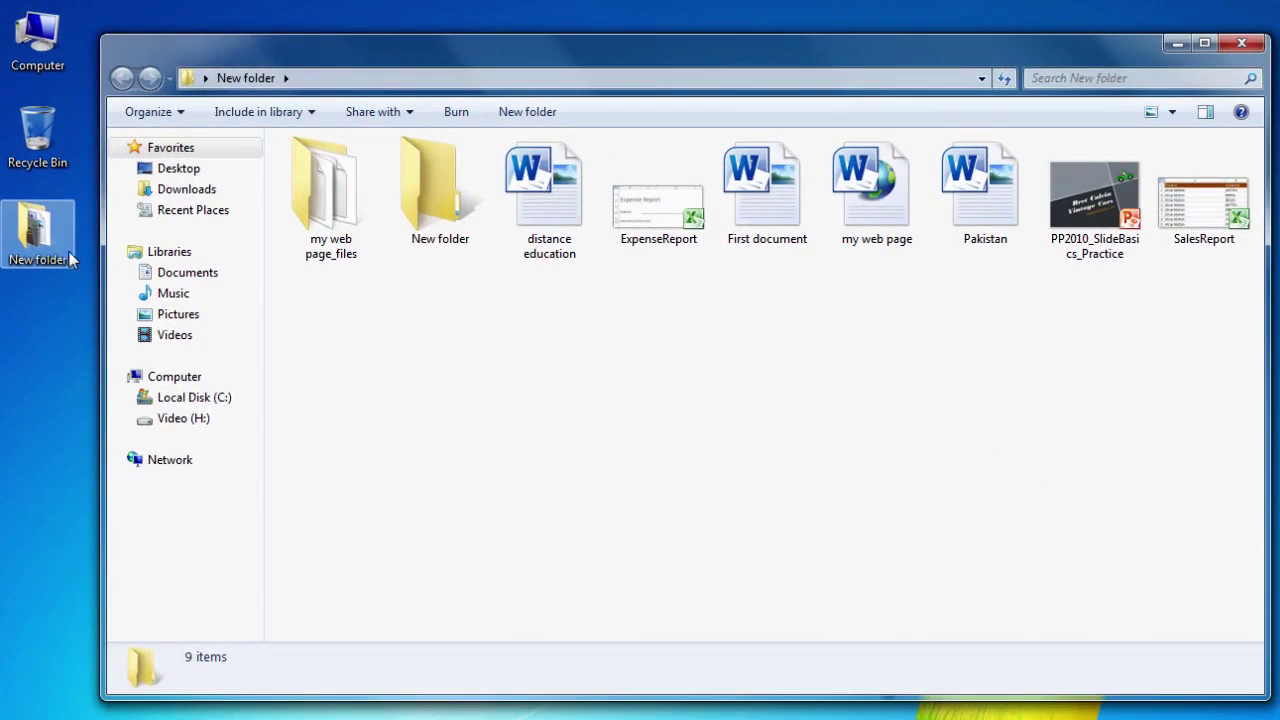
{"action": "left_click", "coordinate": [515, 242]}
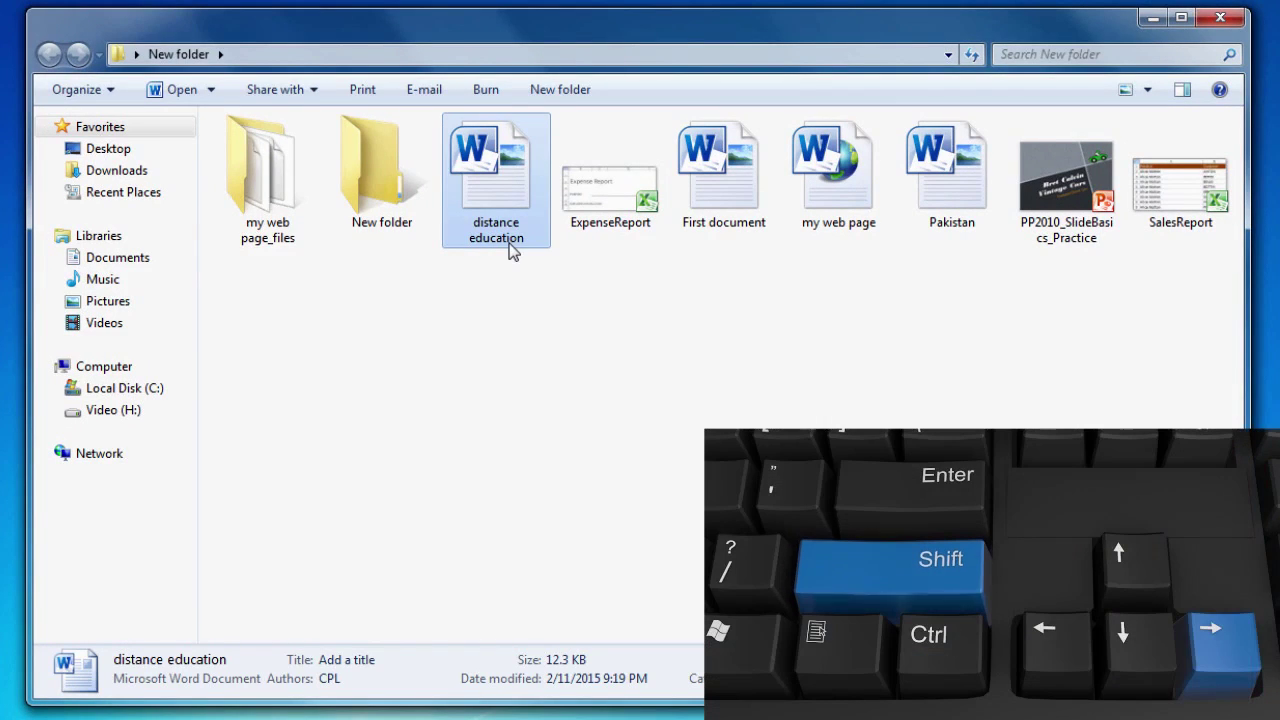
{"action": "key", "text": "shift+Right"}
{"action": "key", "text": "shift+Right"}
{"action": "key", "text": "shift+Right"}
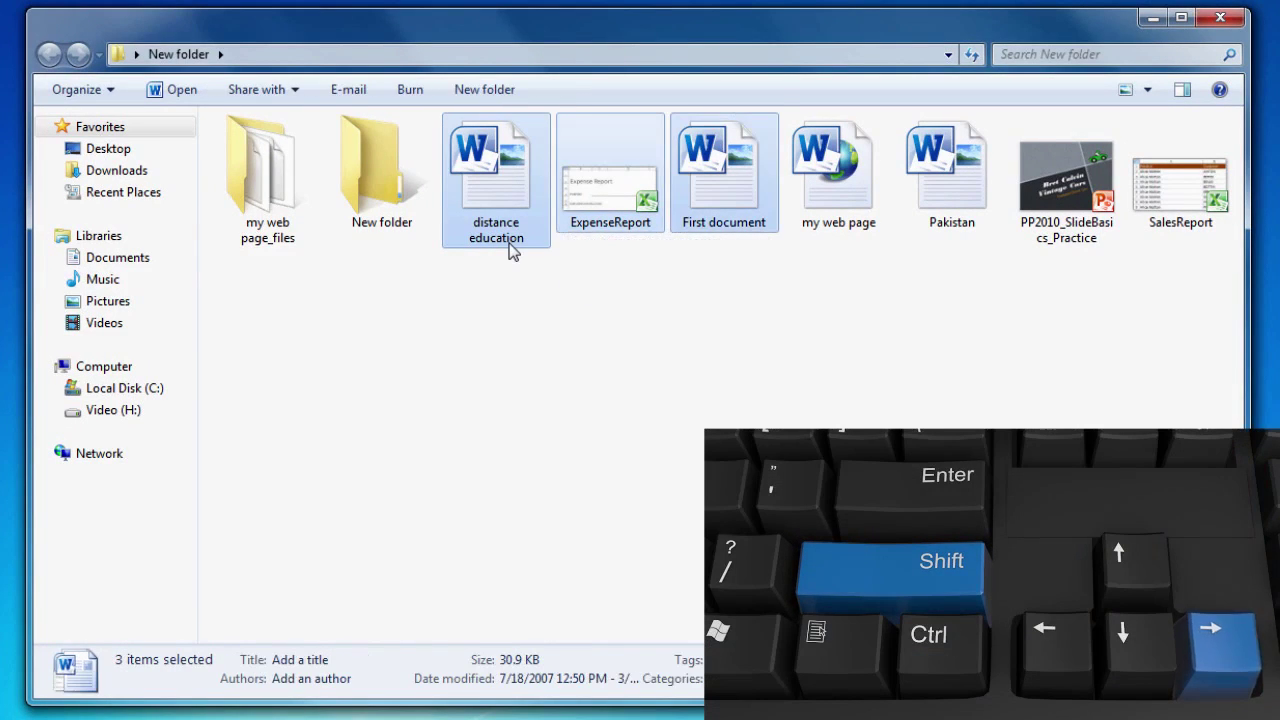
{"action": "key", "text": "shift+Right"}
{"action": "key", "text": "shift+Right"}
{"action": "key", "text": "shift+Right"}
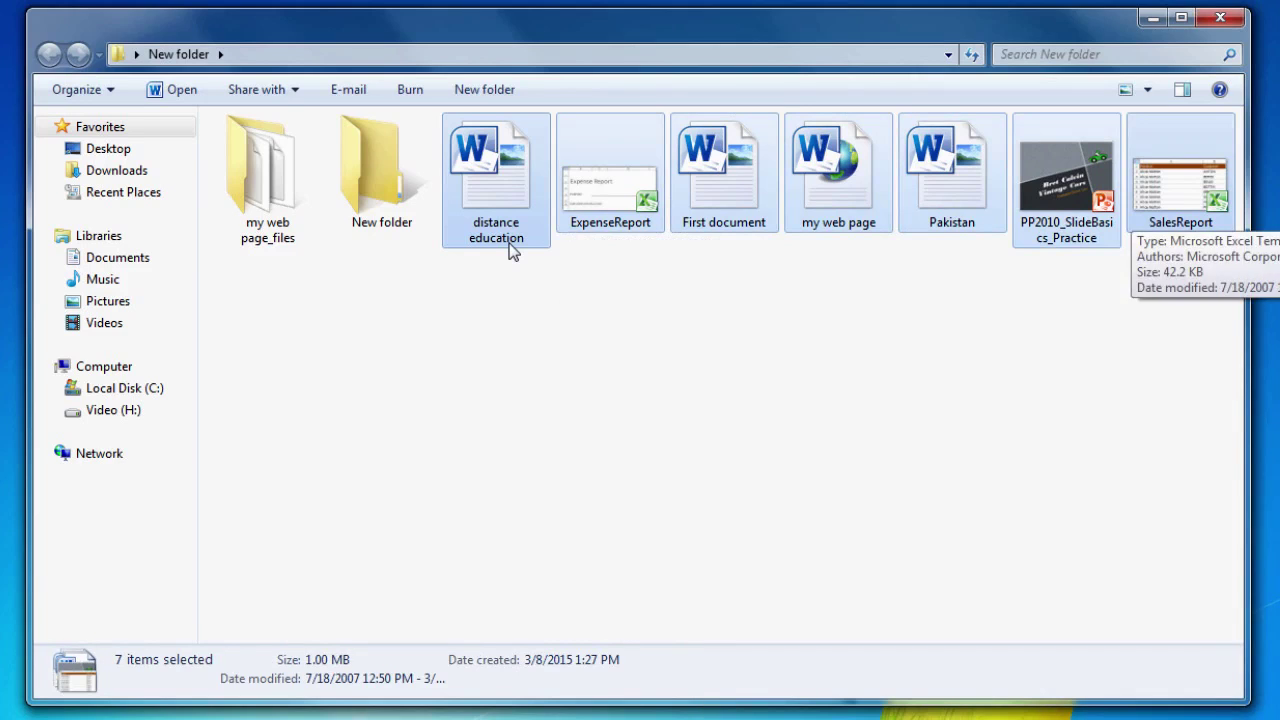
{"action": "left_click", "coordinate": [814, 260]}
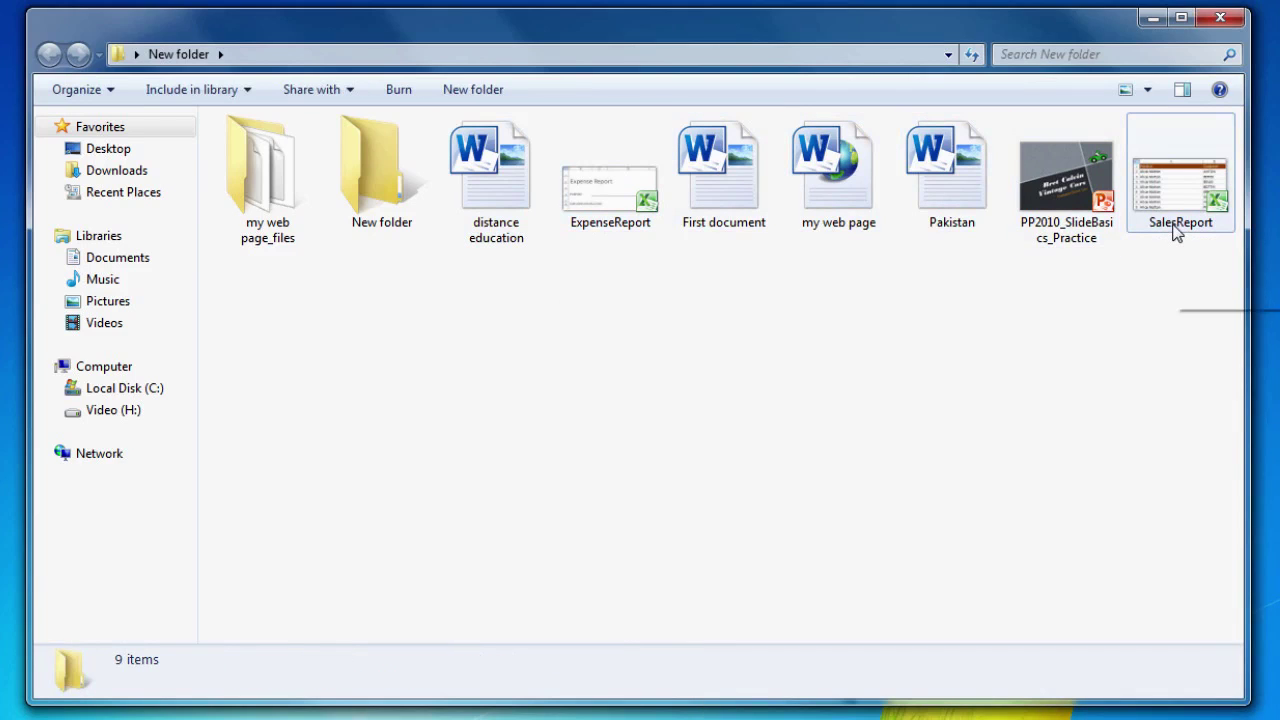
Select the non-adjacent files SalesReport, Pakistan and distance education together in the New folder.
{"action": "mouse_move", "coordinate": [1177, 232]}
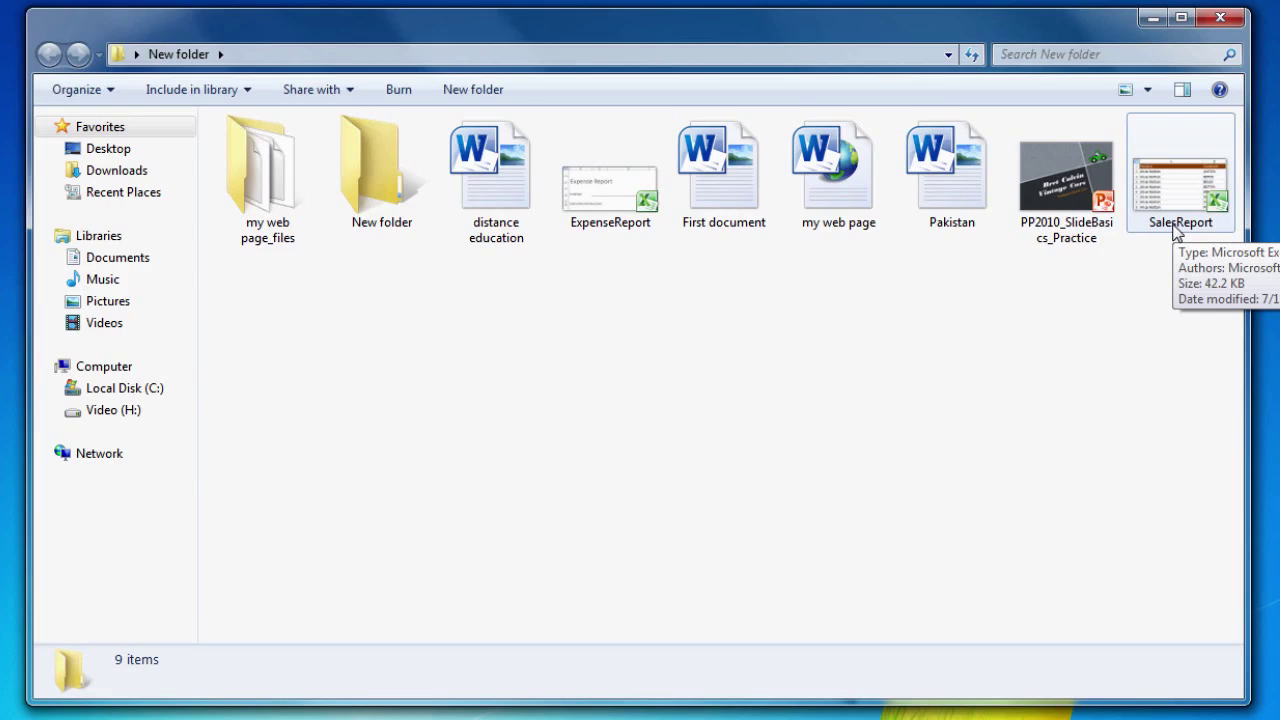
{"action": "left_click", "coordinate": [1177, 228]}
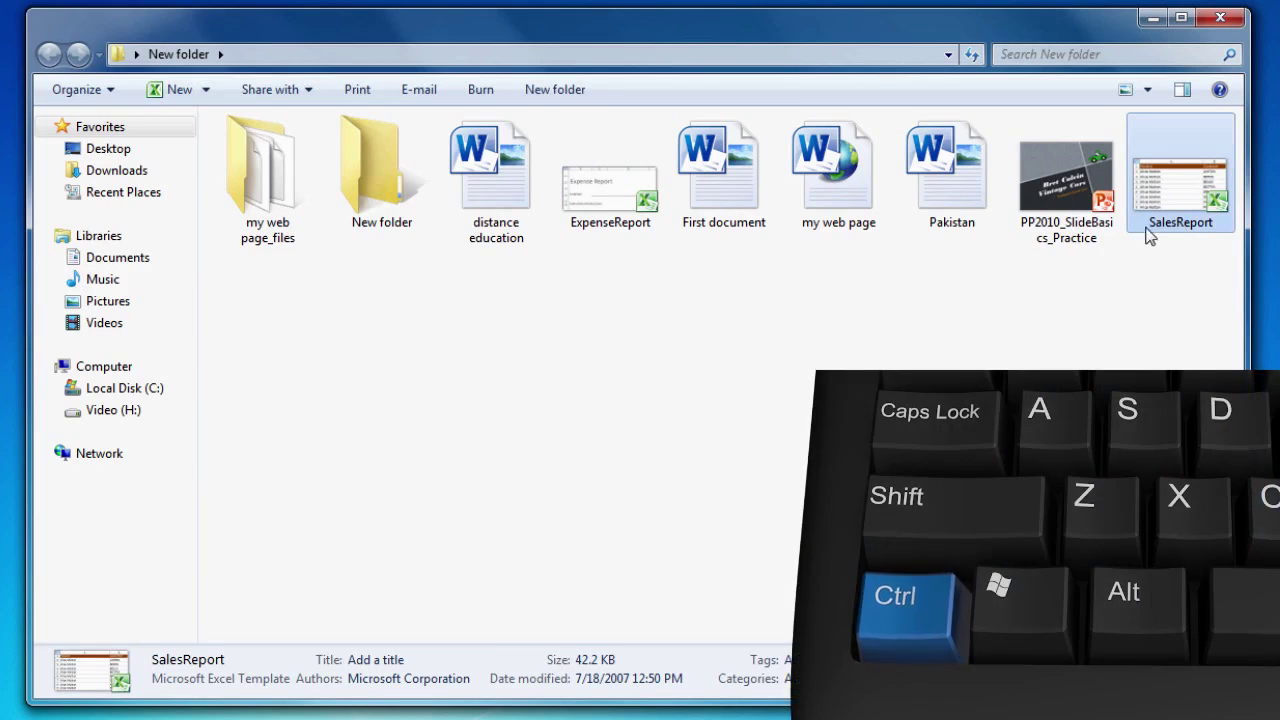
{"action": "left_click", "coordinate": [950, 210], "text": "ctrl"}
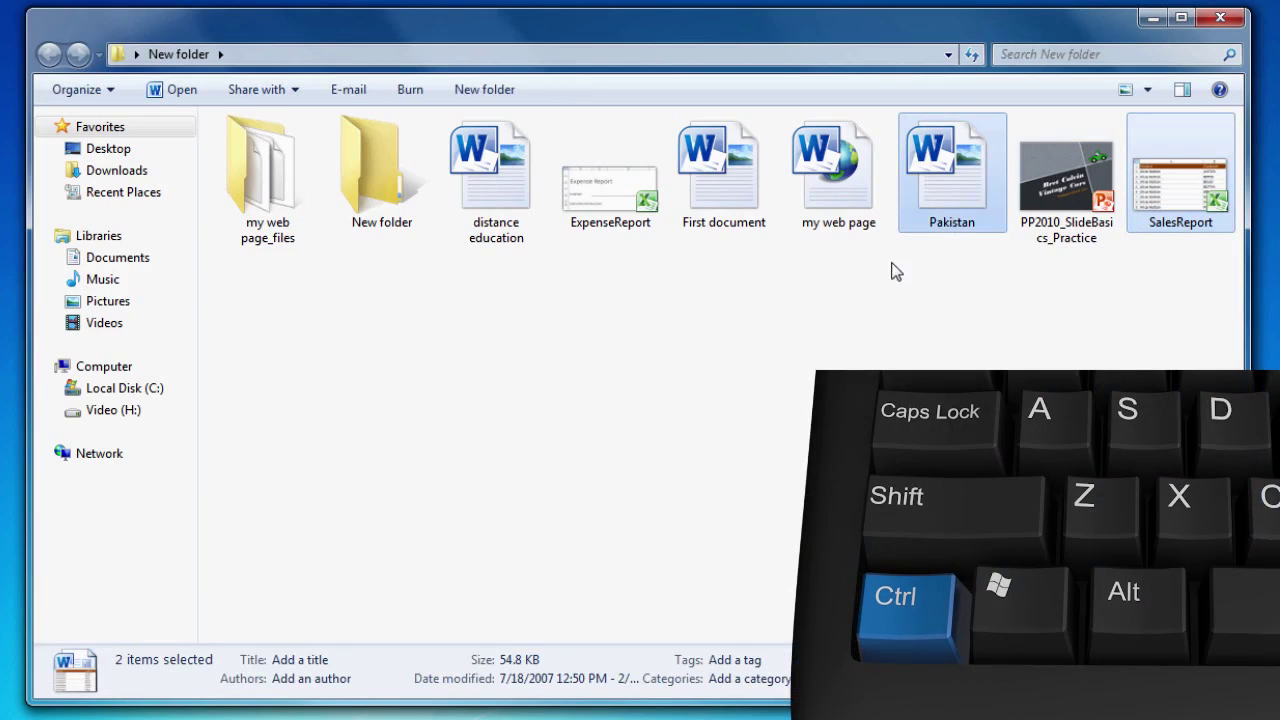
{"action": "left_click", "coordinate": [505, 212], "text": "ctrl"}
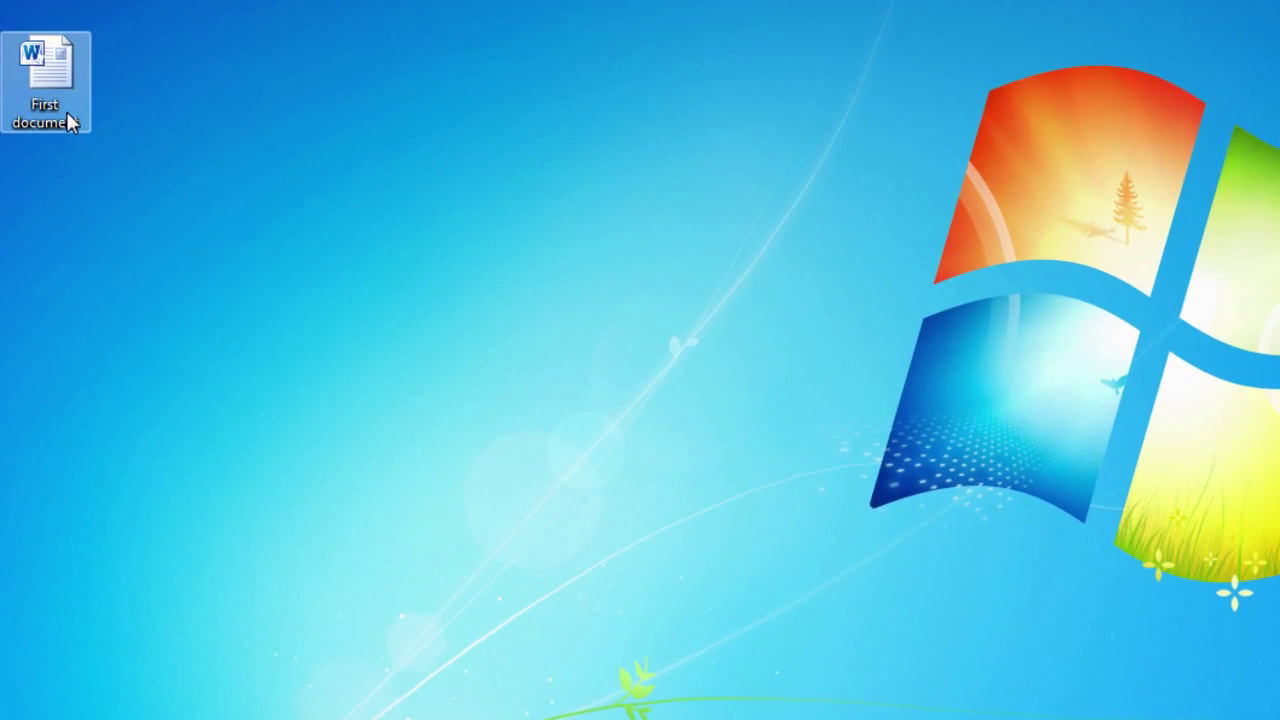
Duplicate the First document Word file by copying it and pasting it onto the desktop.
{"action": "right_click", "coordinate": [68, 120]}
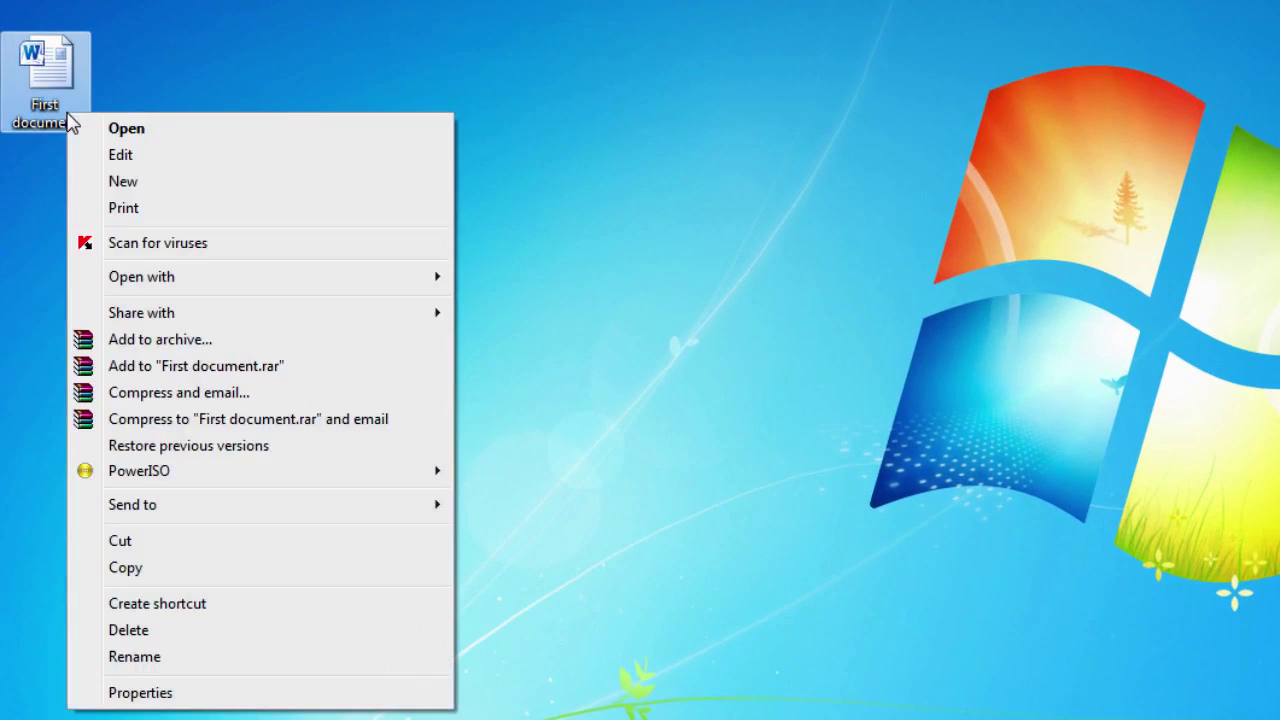
{"action": "left_click", "coordinate": [135, 569]}
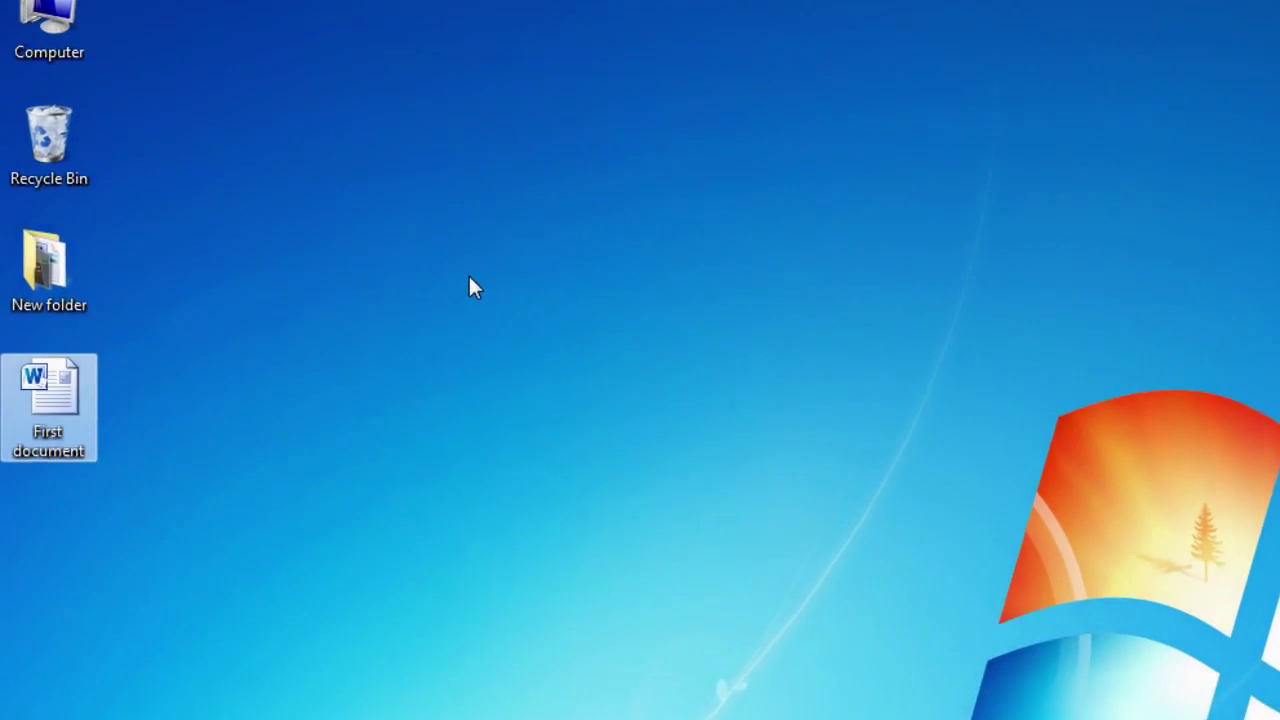
{"action": "right_click", "coordinate": [473, 313]}
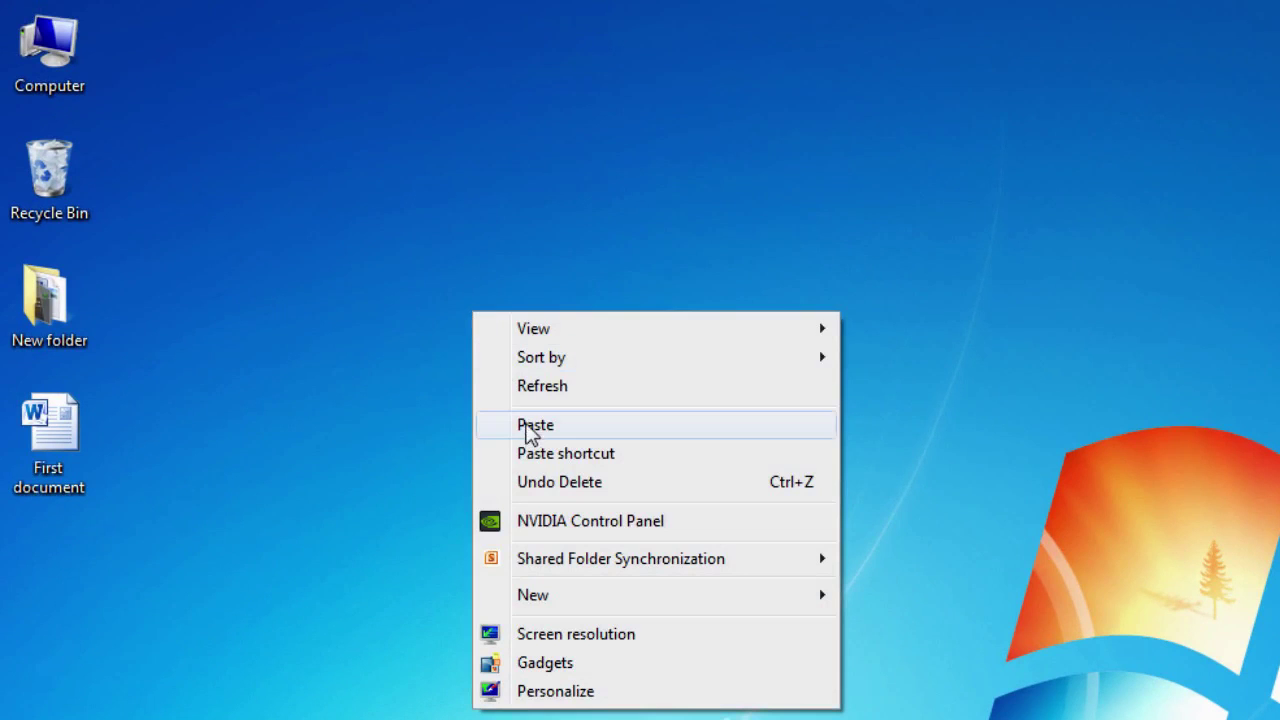
{"action": "left_click", "coordinate": [527, 430]}
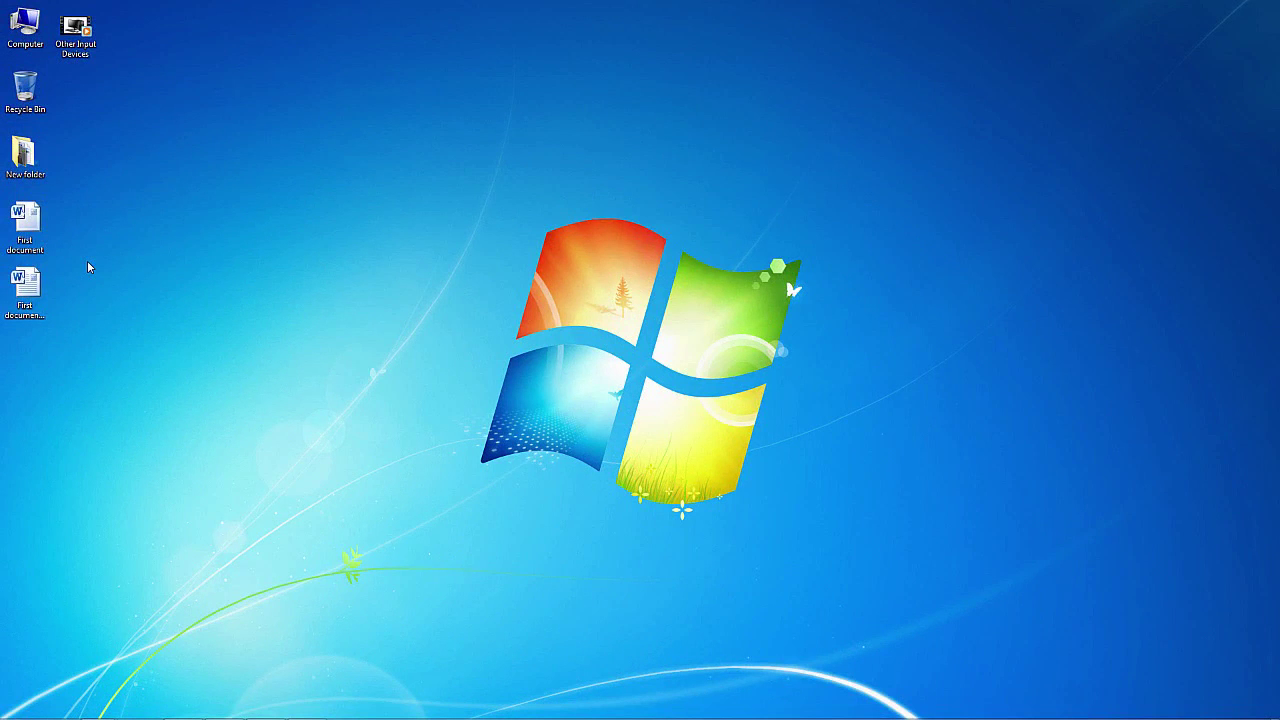
Copy First document from the desktop to Removable Disk (E:), and close the drive's window.
{"action": "right_click", "coordinate": [37, 243]}
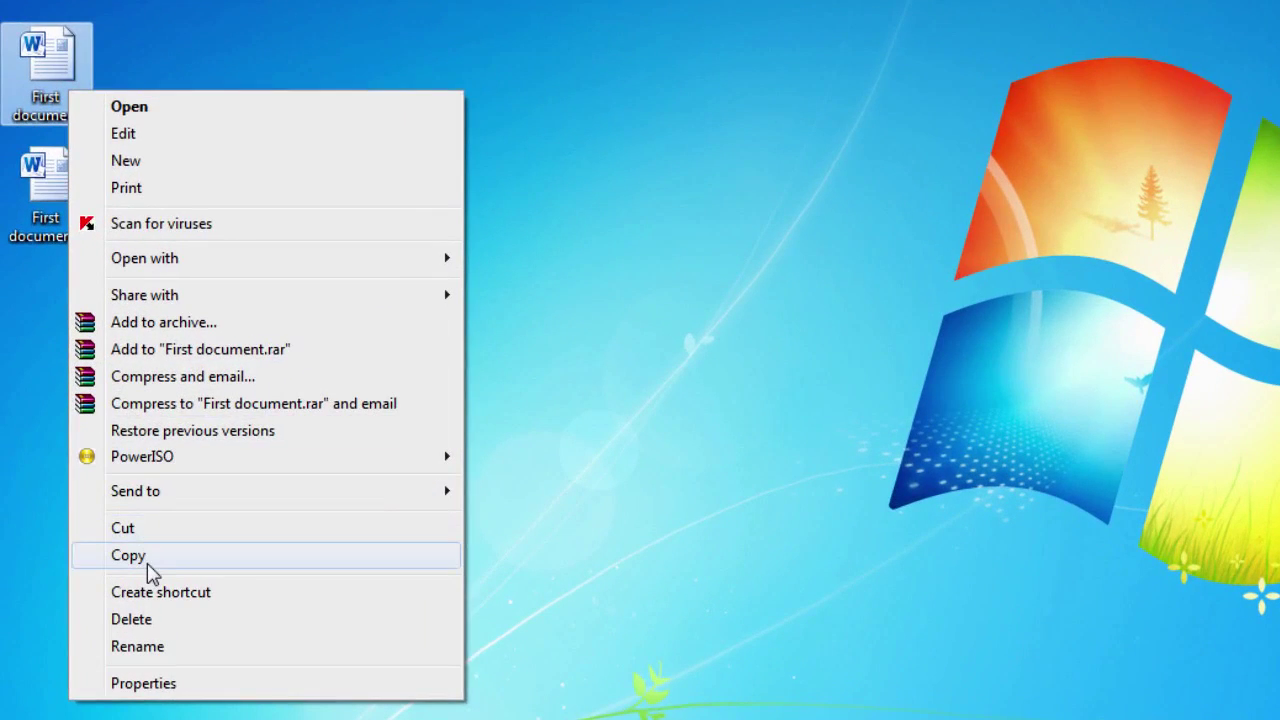
{"action": "left_click", "coordinate": [150, 558]}
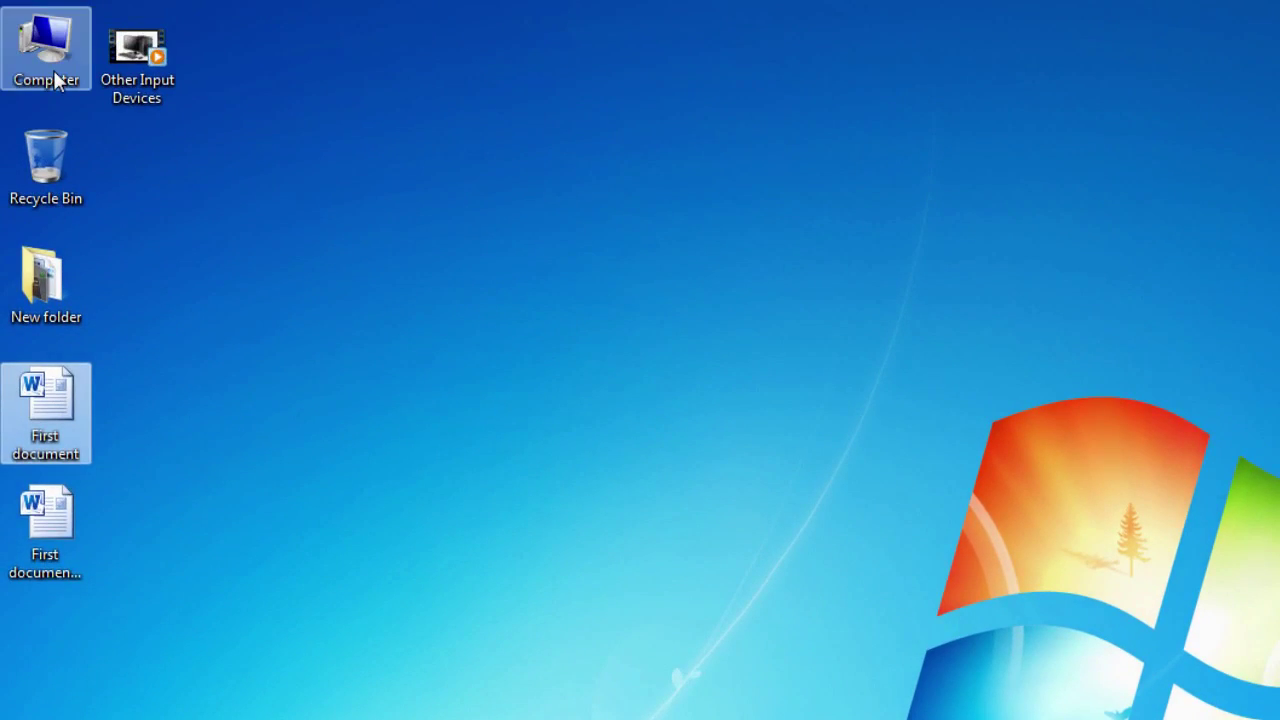
{"action": "double_click", "coordinate": [57, 82]}
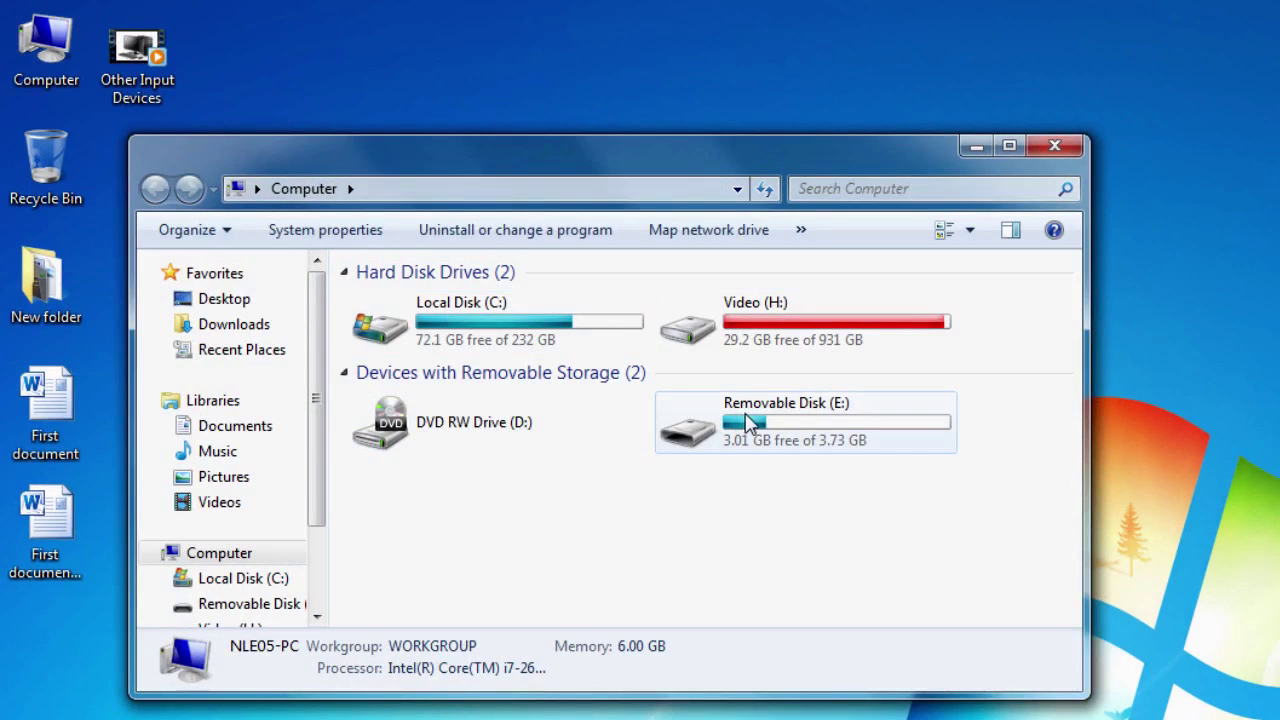
{"action": "double_click", "coordinate": [826, 430]}
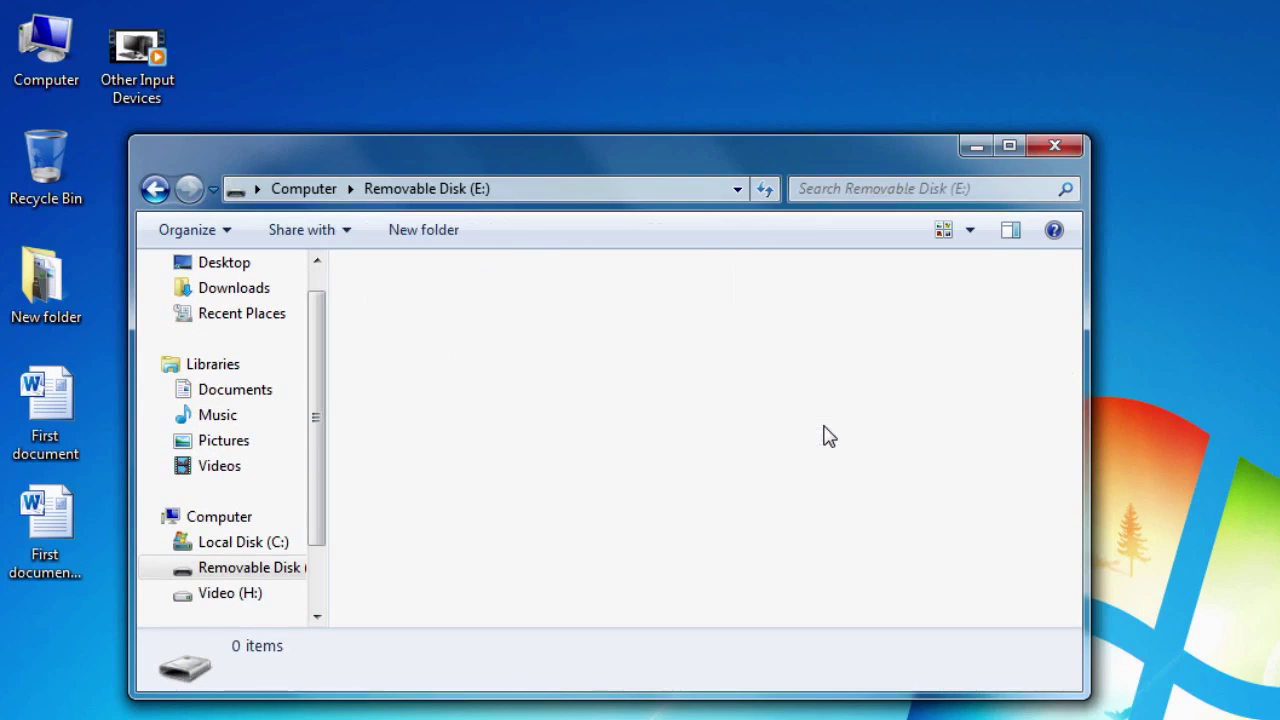
{"action": "right_click", "coordinate": [398, 423]}
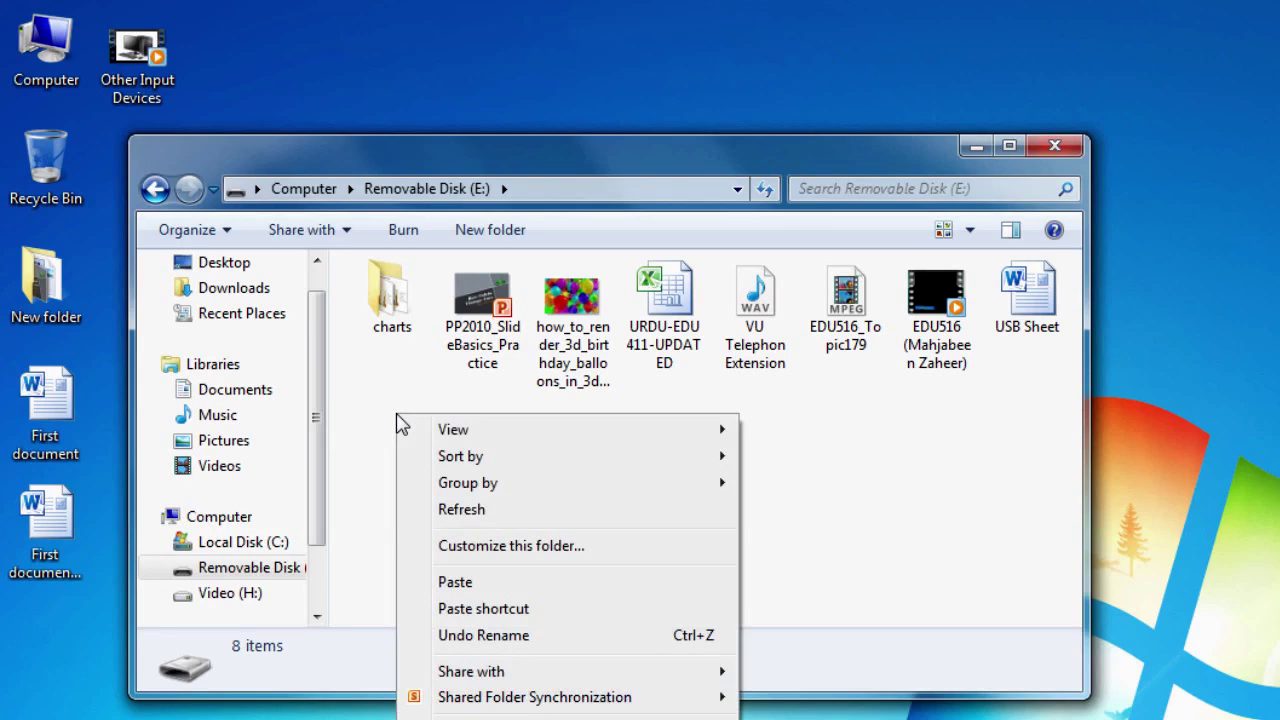
{"action": "left_click", "coordinate": [458, 586]}
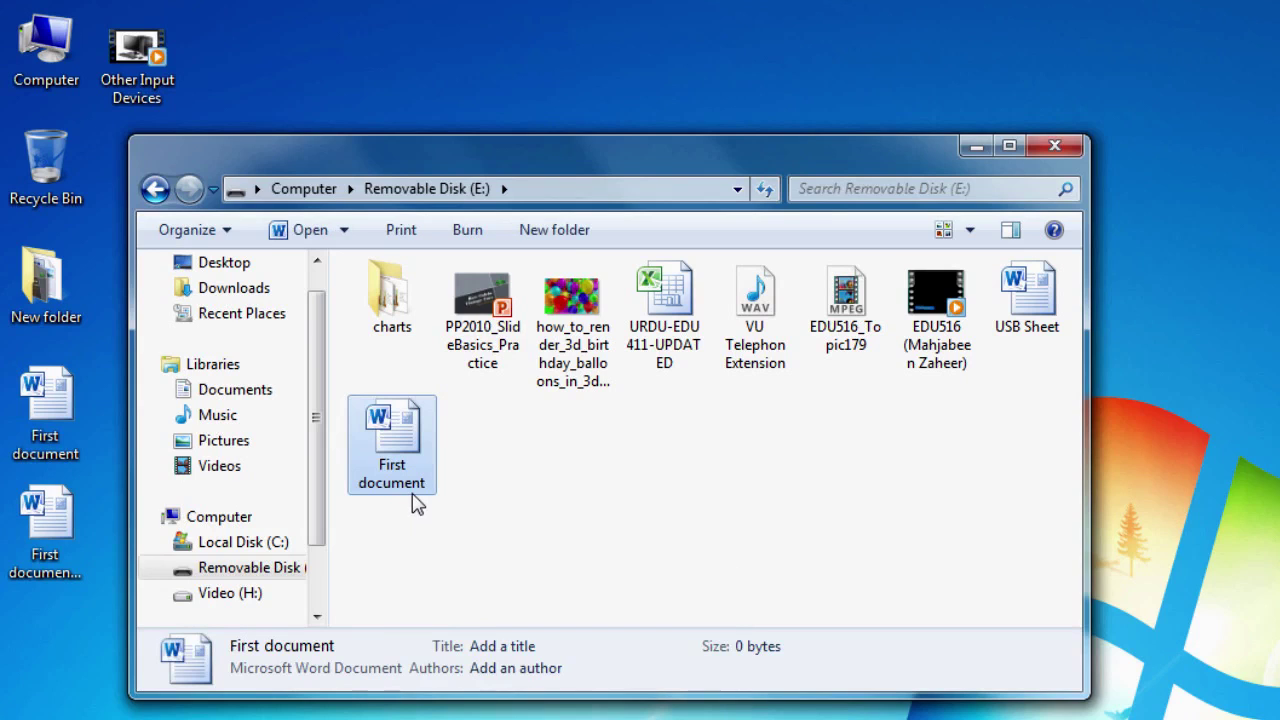
{"action": "left_click", "coordinate": [1068, 157]}
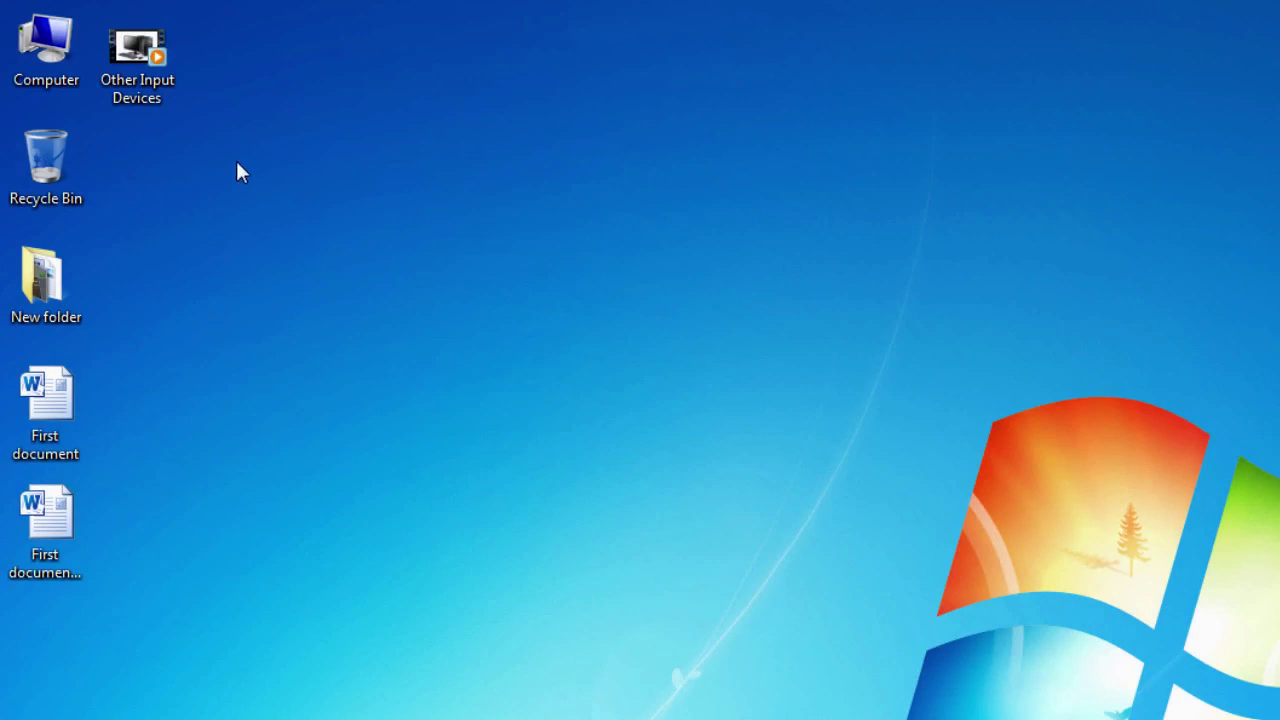
Send the desktop's Other Input Devices video to Removable Disk (E:).
{"action": "right_click", "coordinate": [166, 90]}
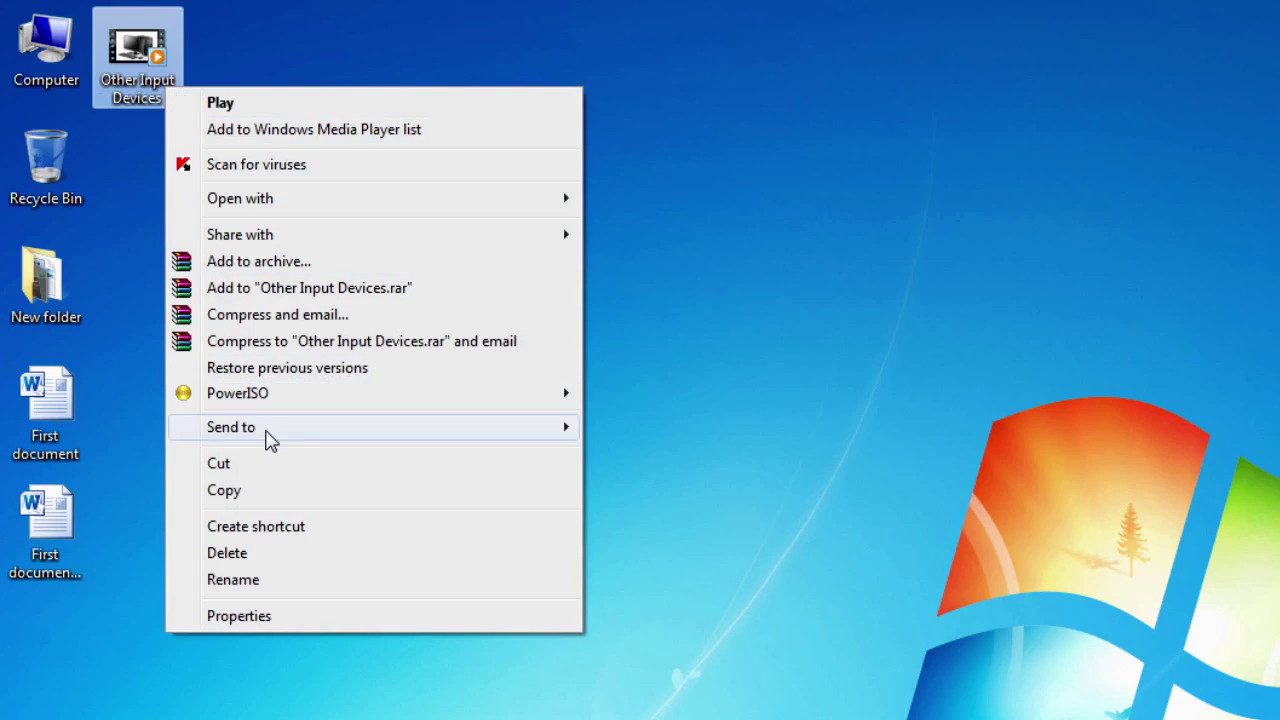
{"action": "mouse_move", "coordinate": [271, 437]}
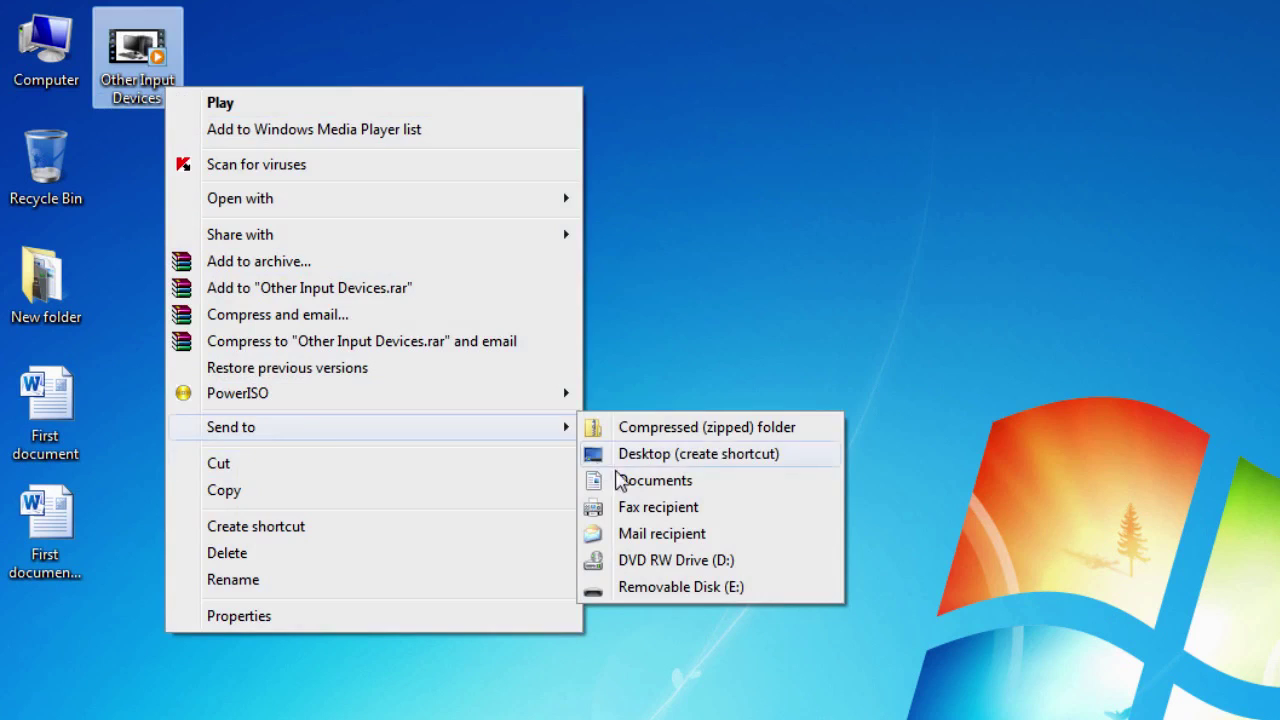
{"action": "left_click", "coordinate": [683, 598]}
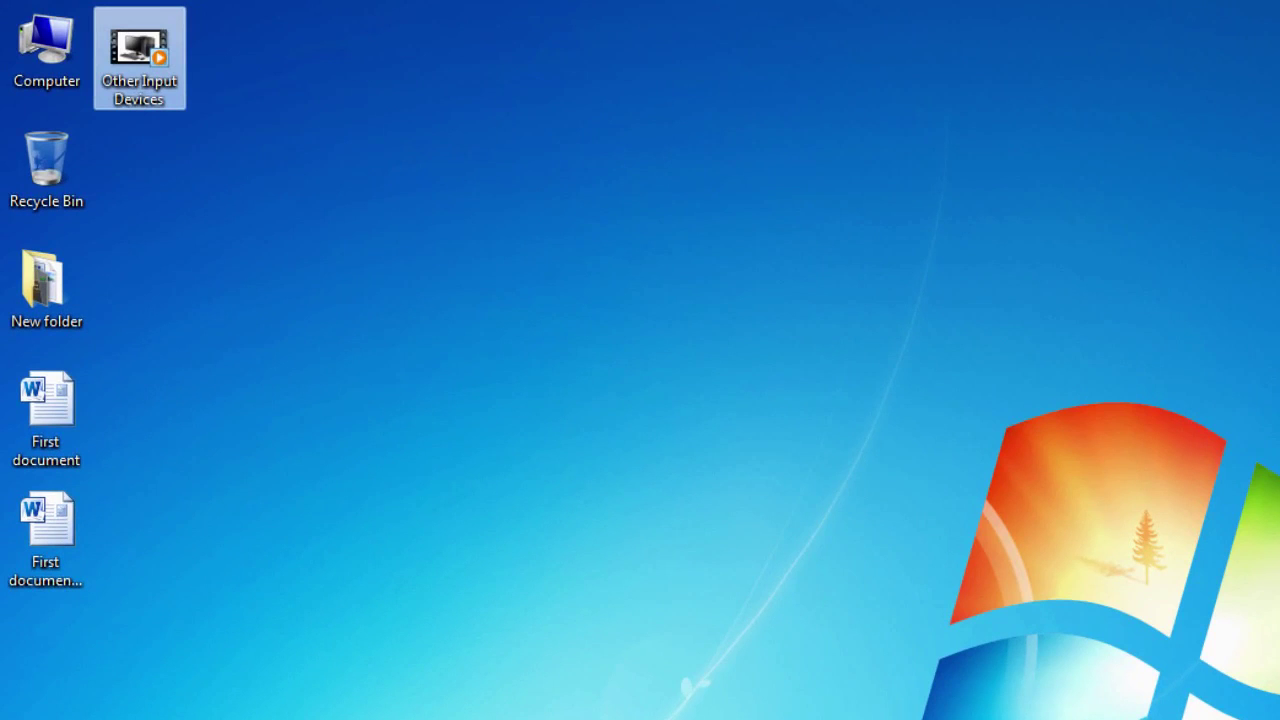
Move the Pakistan document from the desktop's New folder into the New folder nested inside it, using cut and paste.
{"action": "mouse_move", "coordinate": [42, 317]}
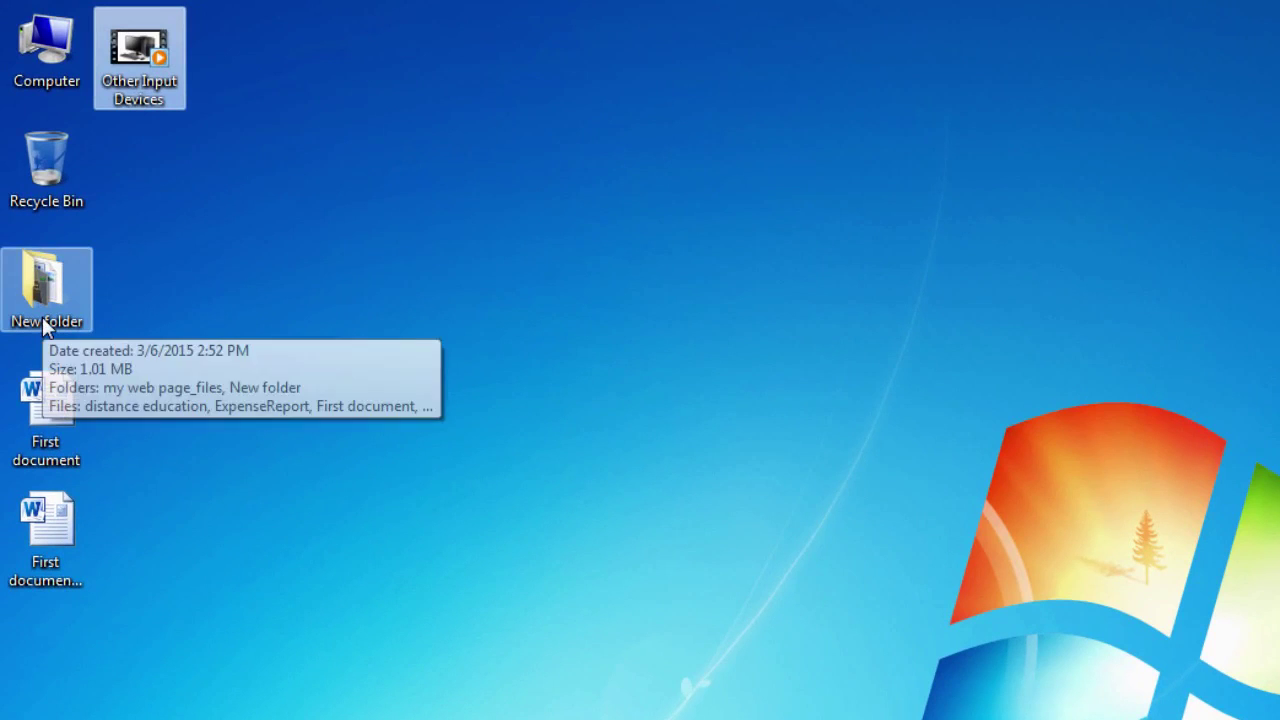
{"action": "double_click", "coordinate": [43, 322]}
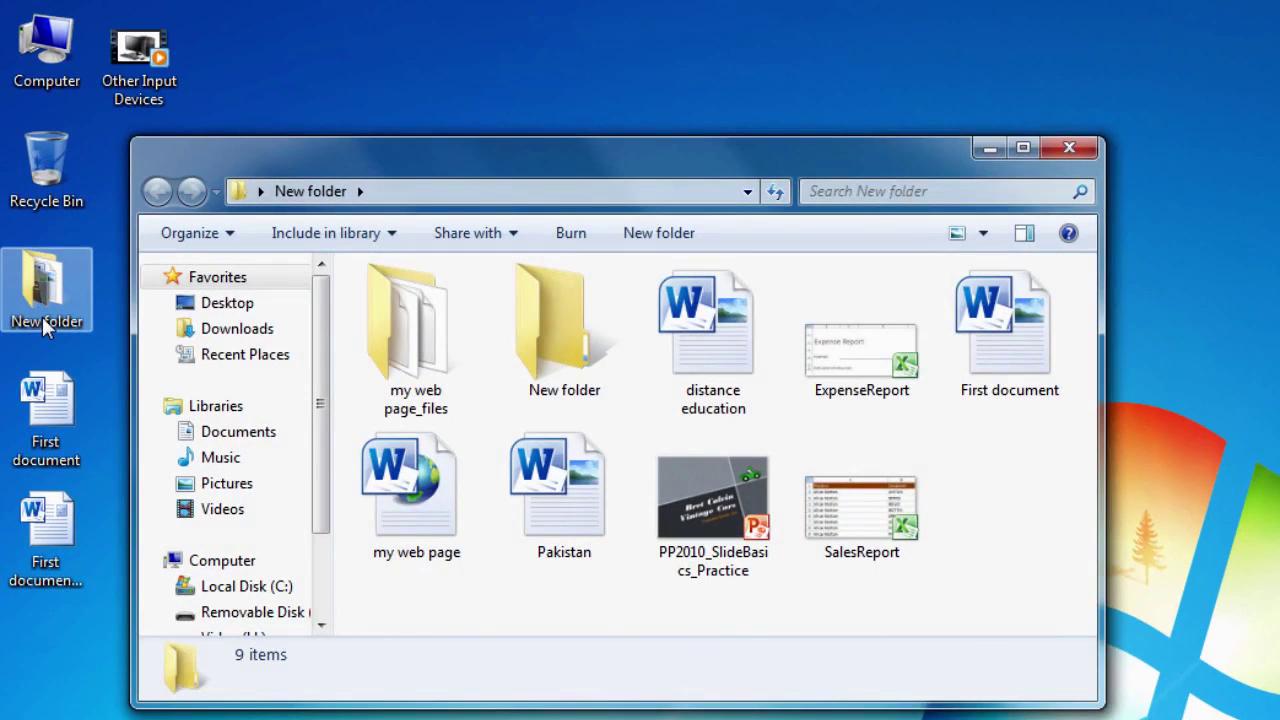
{"action": "mouse_move", "coordinate": [597, 541]}
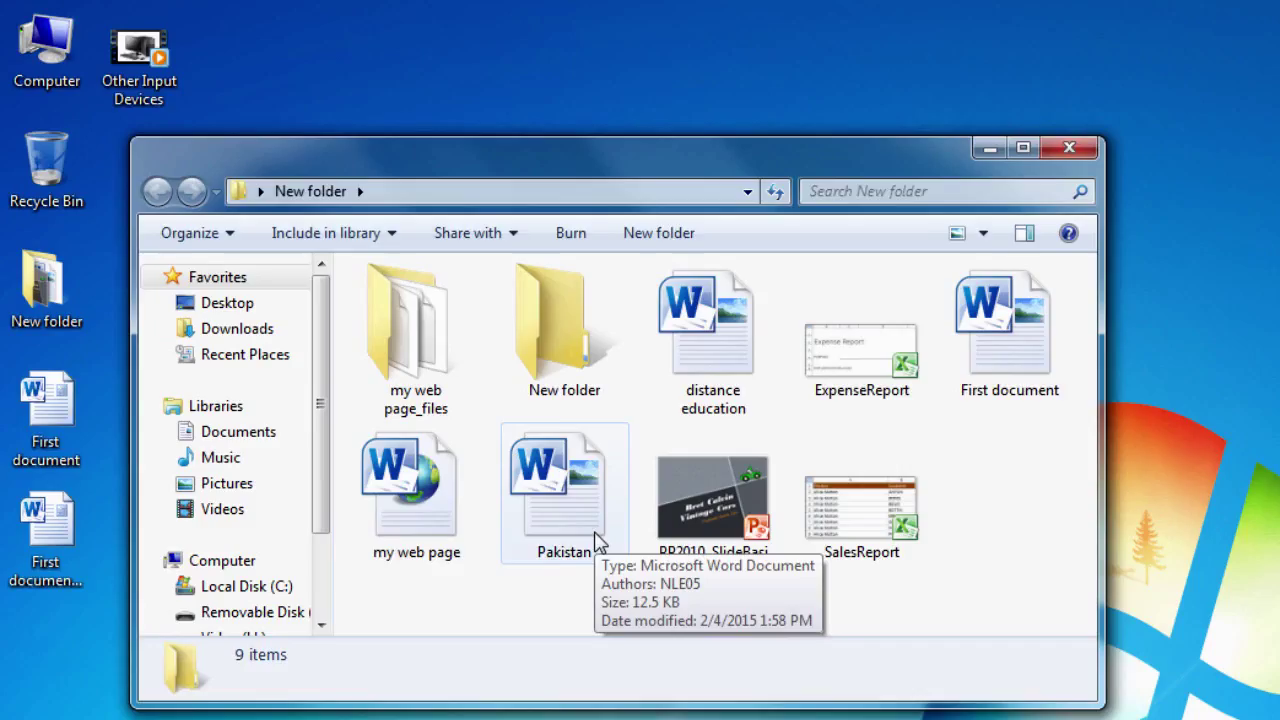
{"action": "right_click", "coordinate": [597, 541]}
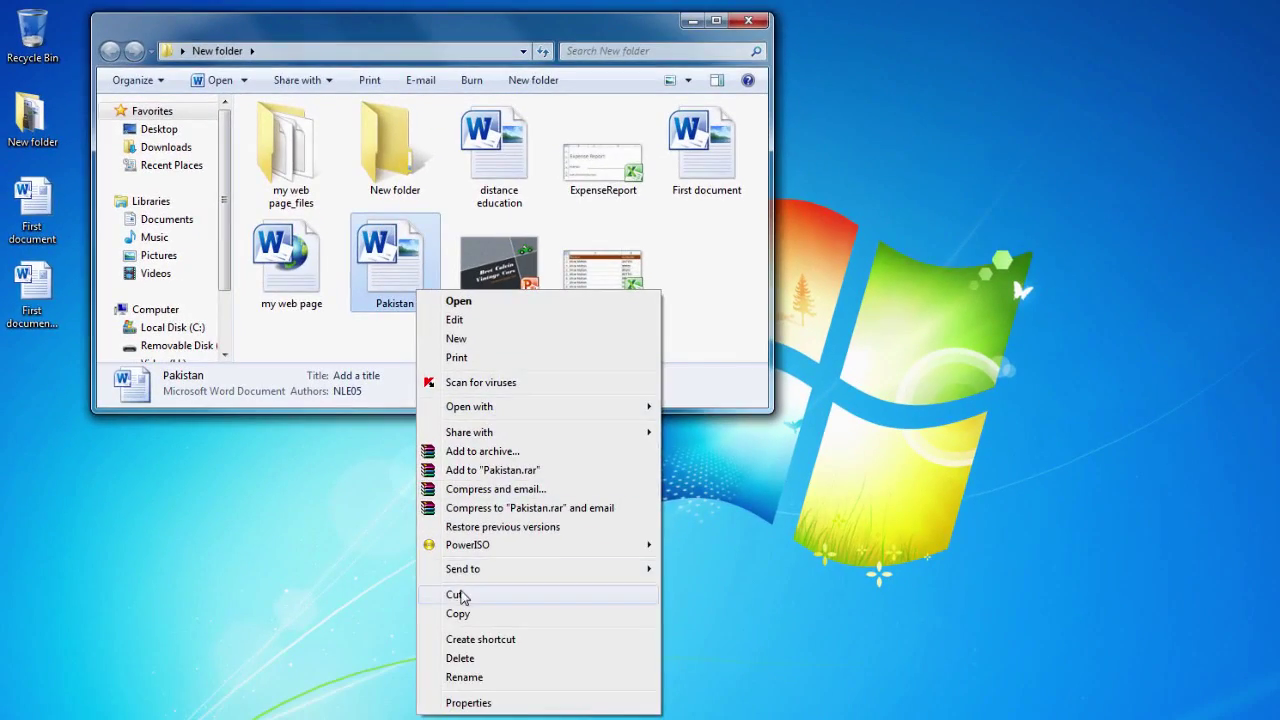
{"action": "left_click", "coordinate": [462, 596]}
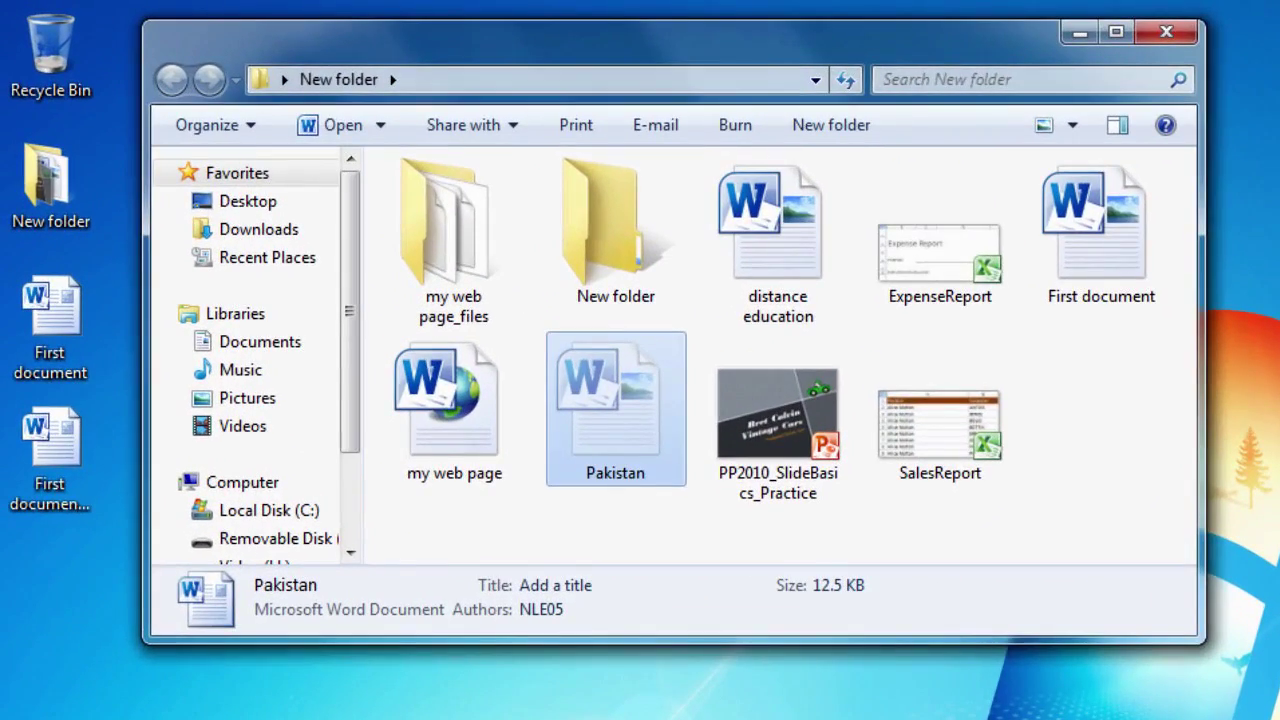
{"action": "double_click", "coordinate": [621, 290]}
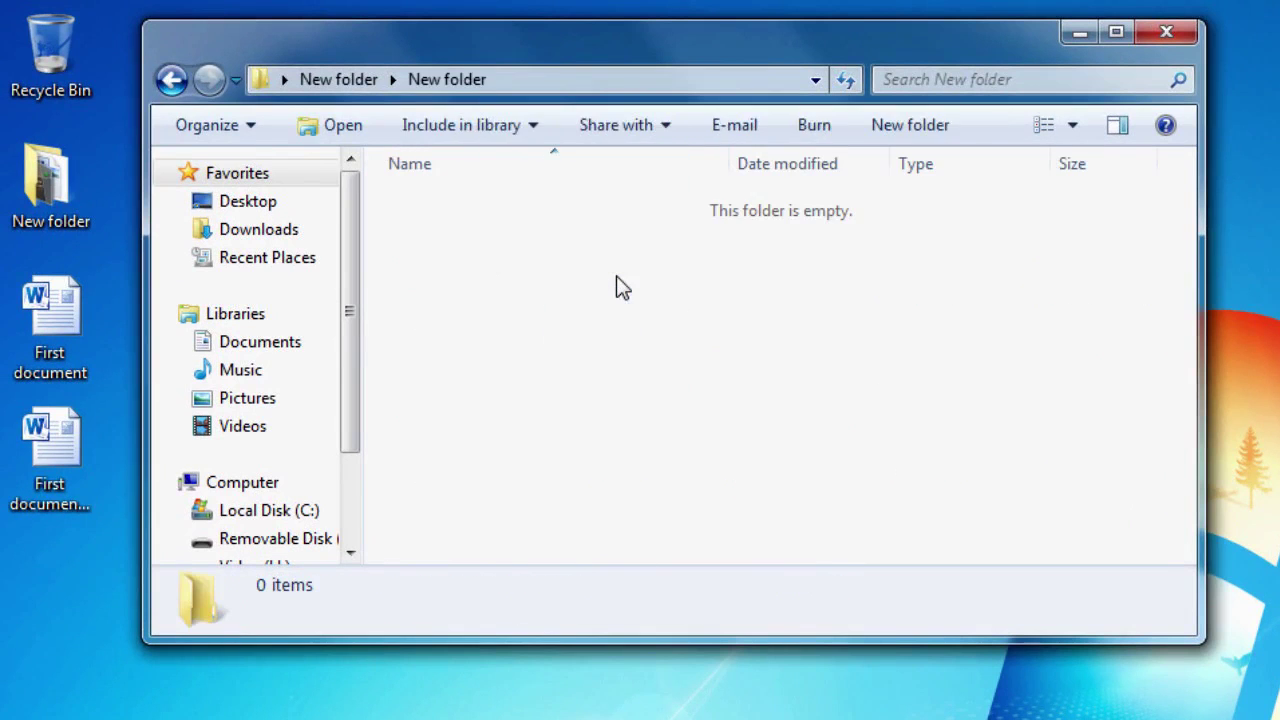
{"action": "right_click", "coordinate": [558, 314]}
{"action": "left_click", "coordinate": [626, 492]}
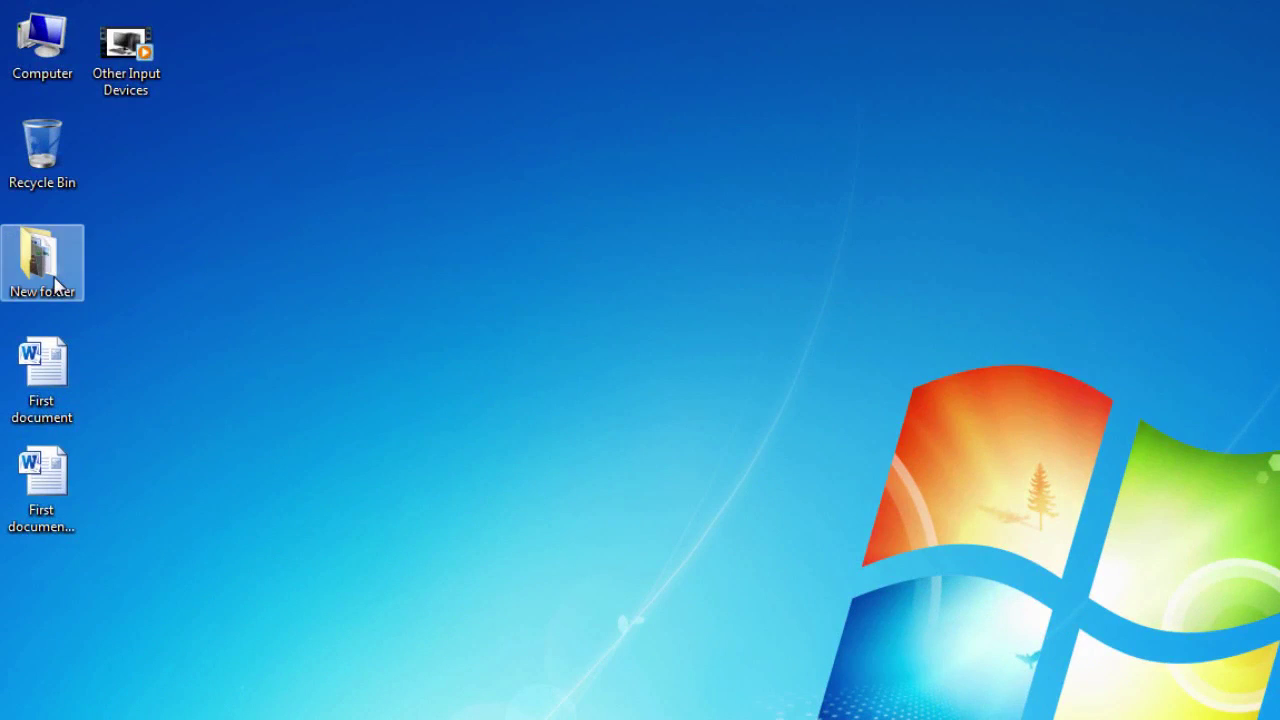
Reopen the desktop's New folder and move its my web page file to the Recycle Bin.
{"action": "double_click", "coordinate": [42, 262]}
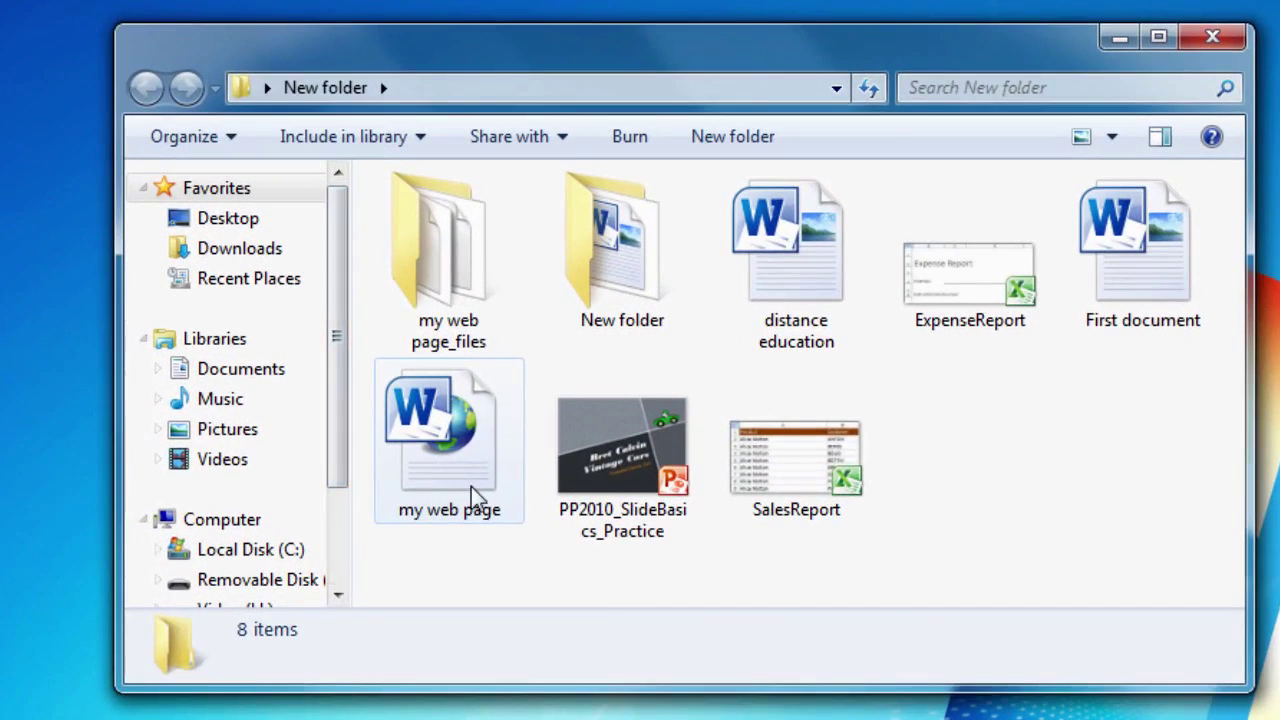
{"action": "left_click", "coordinate": [475, 489]}
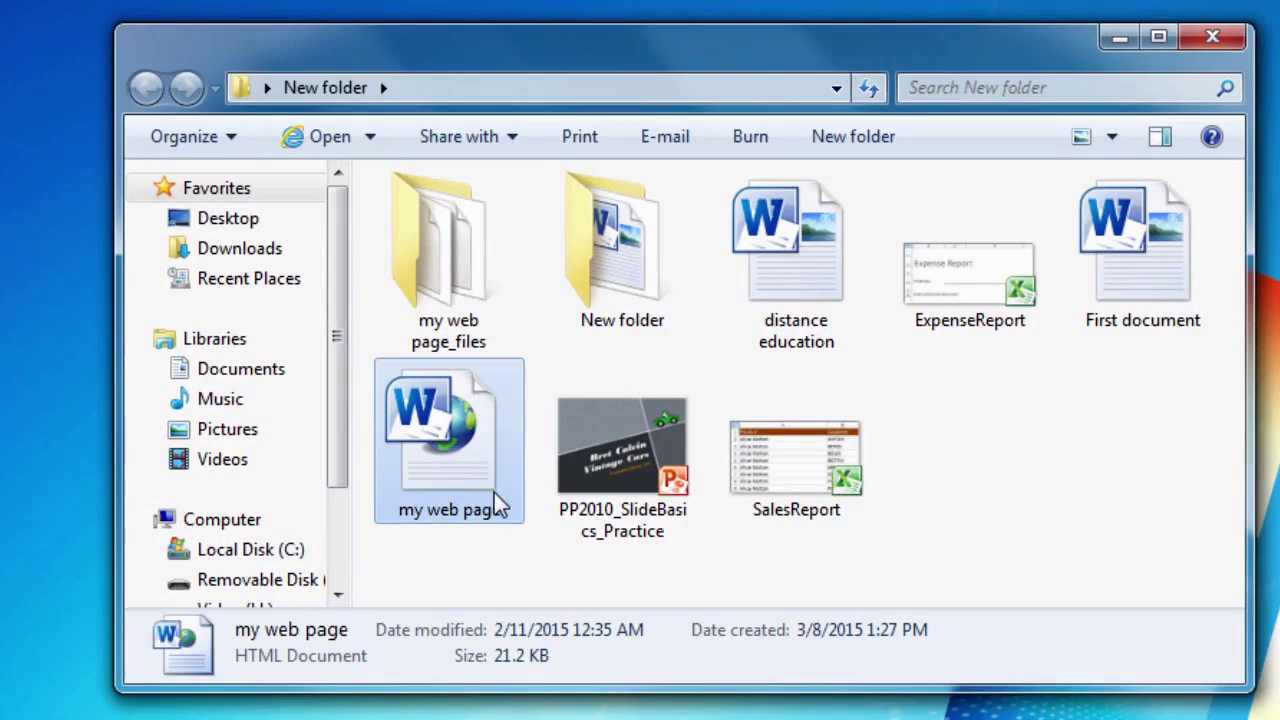
{"action": "right_click", "coordinate": [495, 495]}
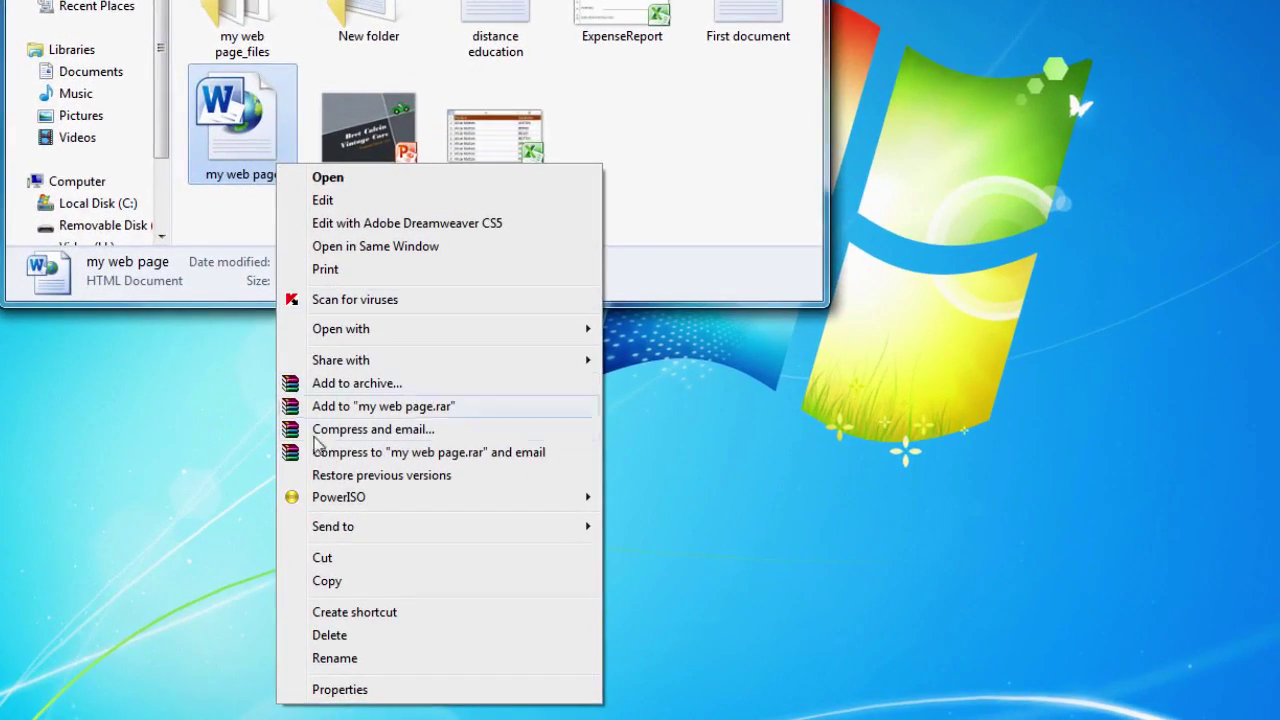
{"action": "left_click", "coordinate": [358, 638]}
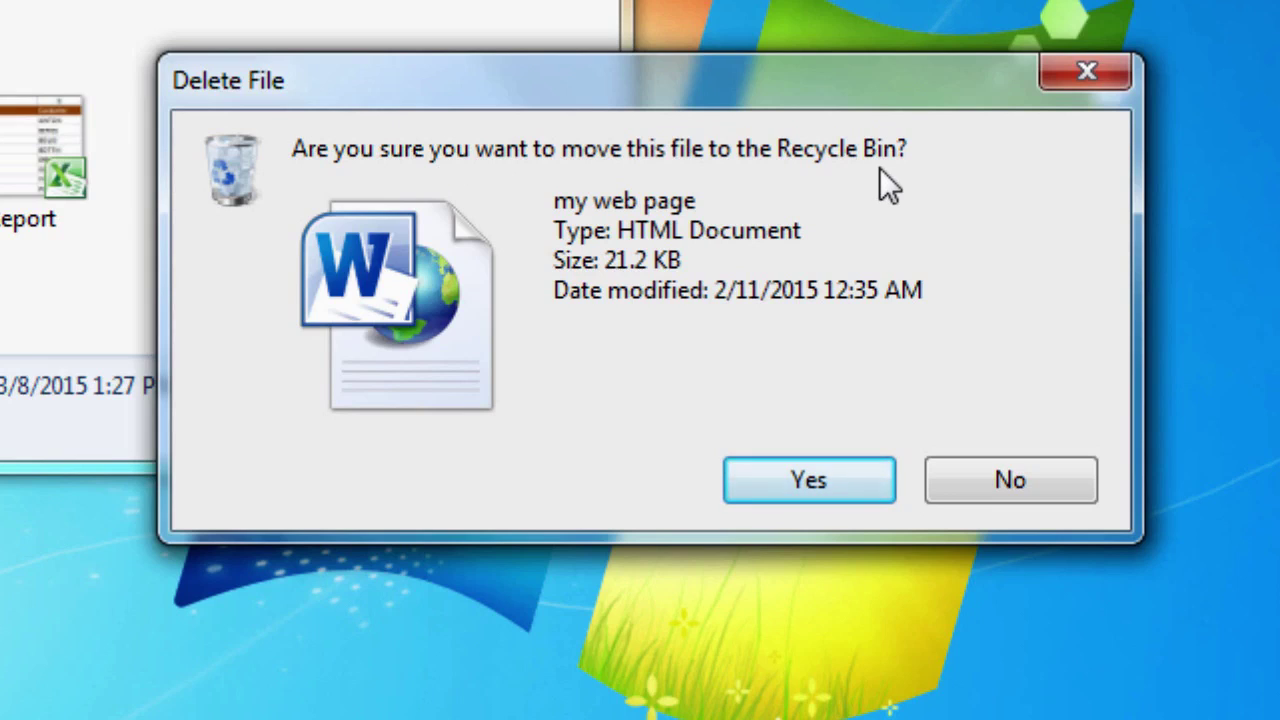
{"action": "left_click", "coordinate": [857, 484]}
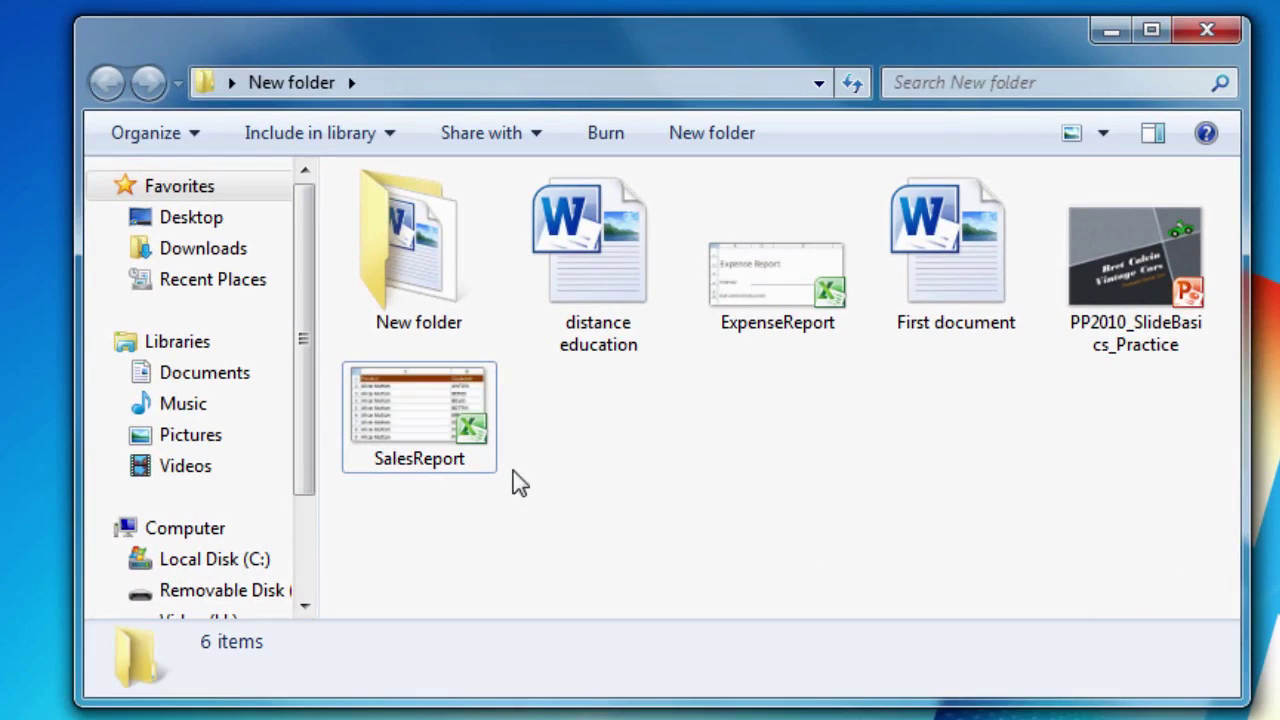
Delete the ExpenseReport file from the New folder to the Recycle Bin.
{"action": "left_click", "coordinate": [787, 321]}
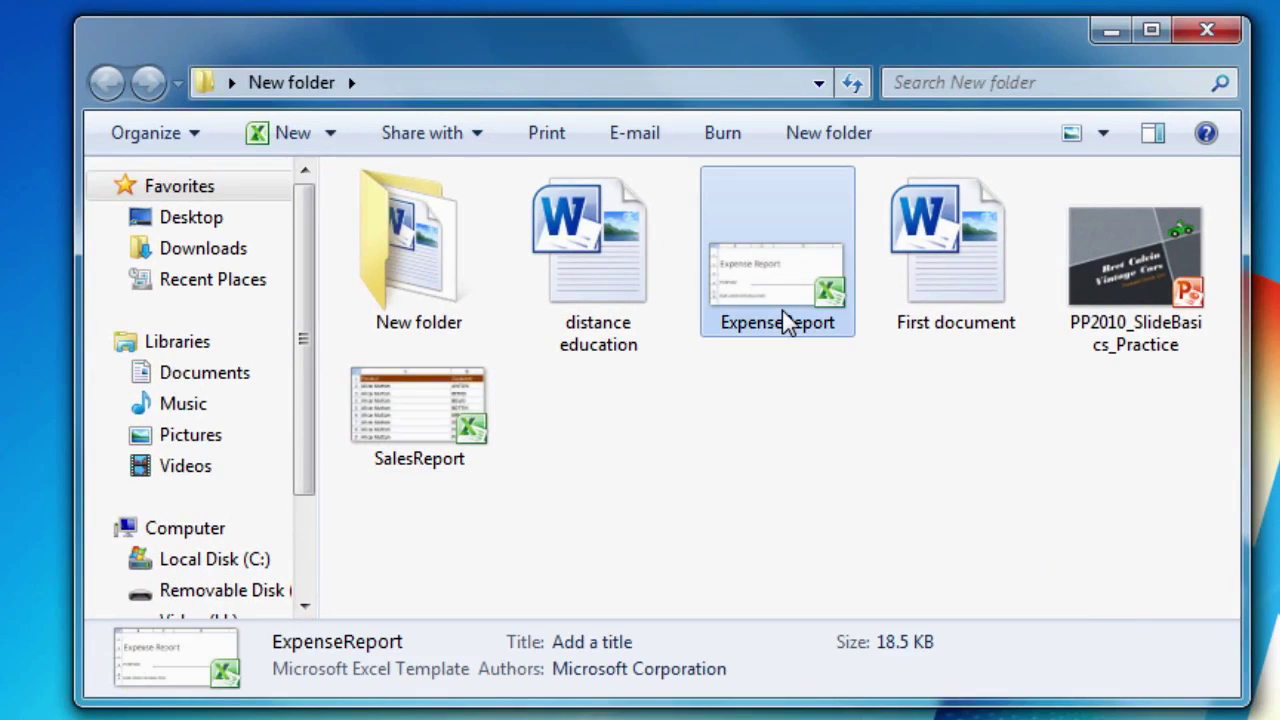
{"action": "key", "text": "Delete"}
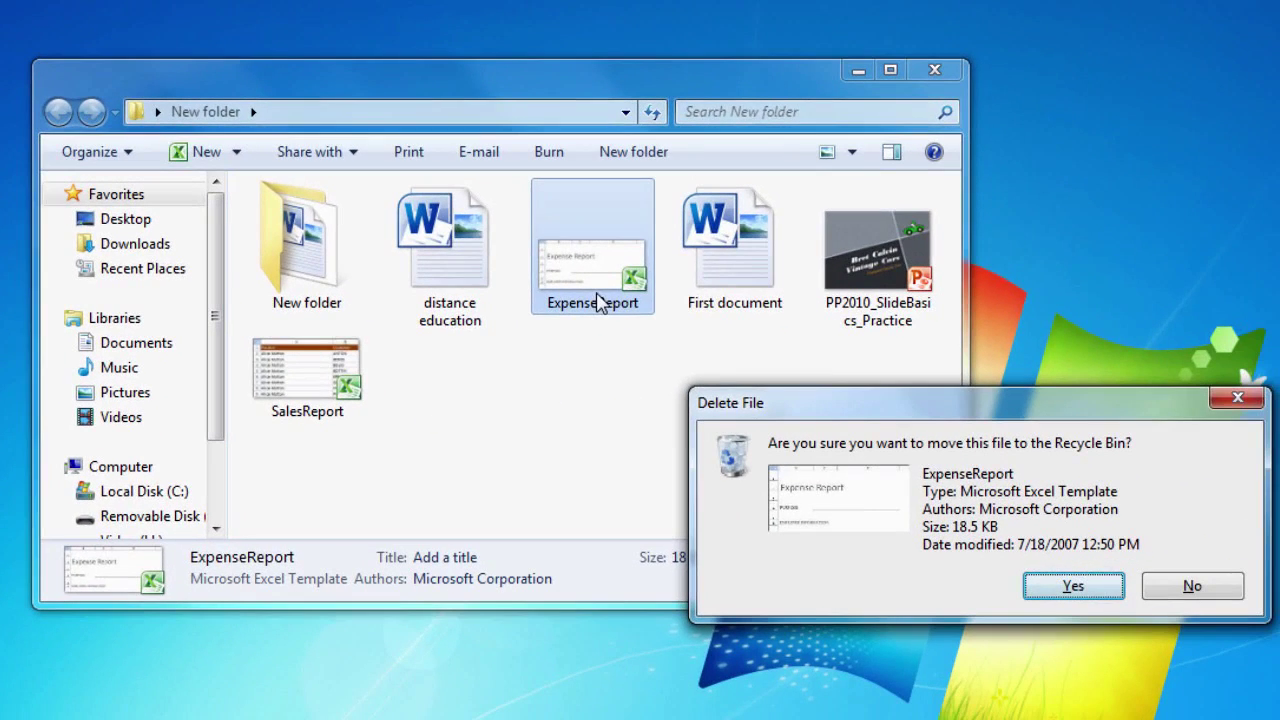
{"action": "left_click", "coordinate": [1068, 584]}
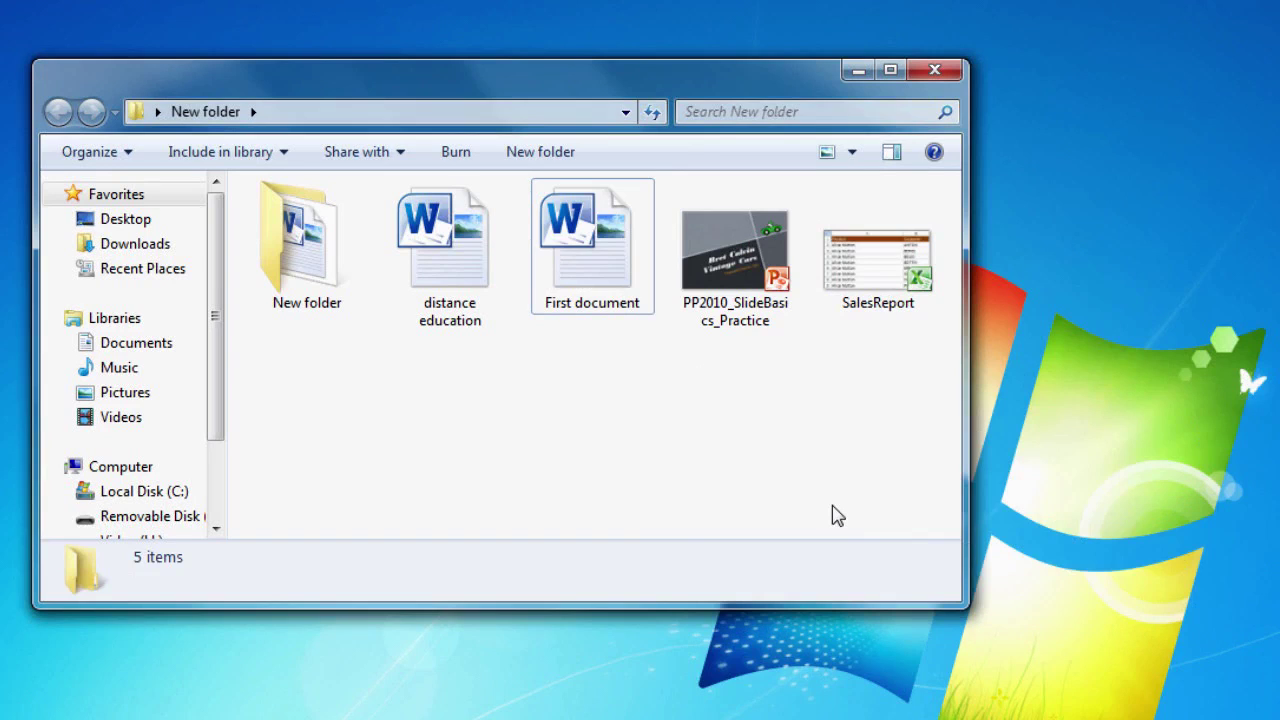
Delete the nested New folder inside the desktop's New folder.
{"action": "left_click", "coordinate": [330, 293]}
{"action": "right_click", "coordinate": [340, 297]}
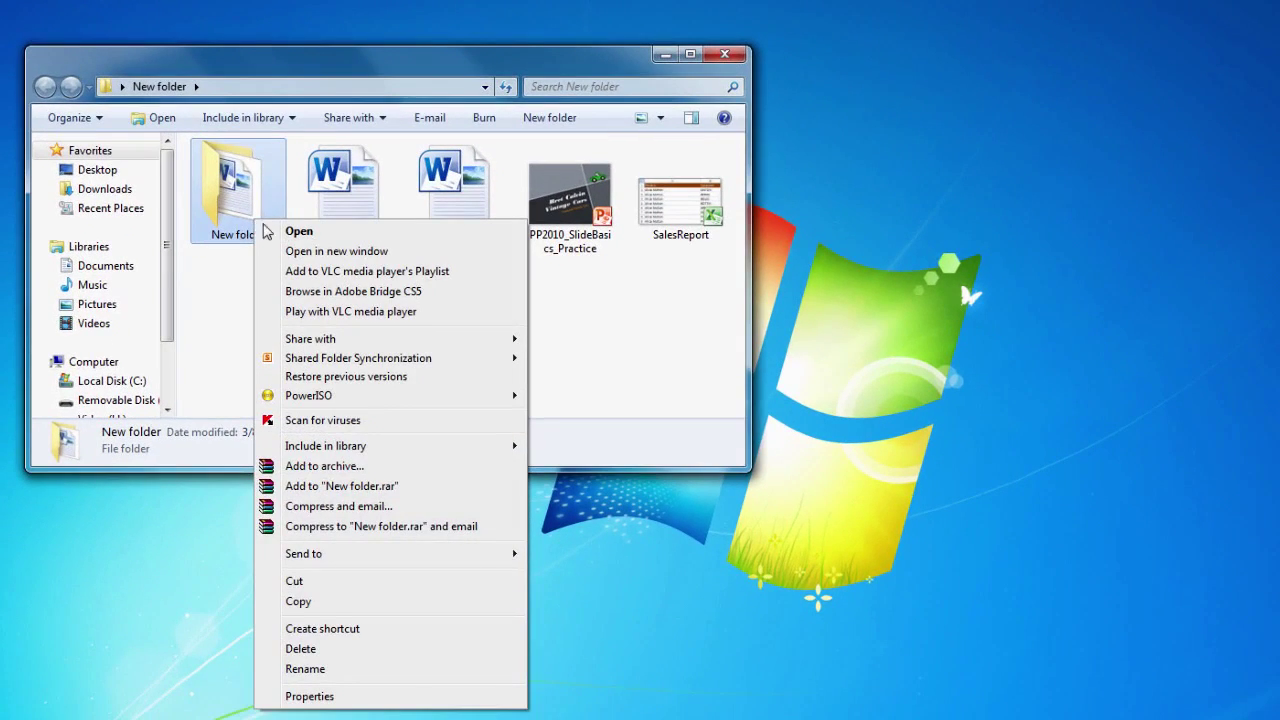
{"action": "left_click", "coordinate": [302, 650]}
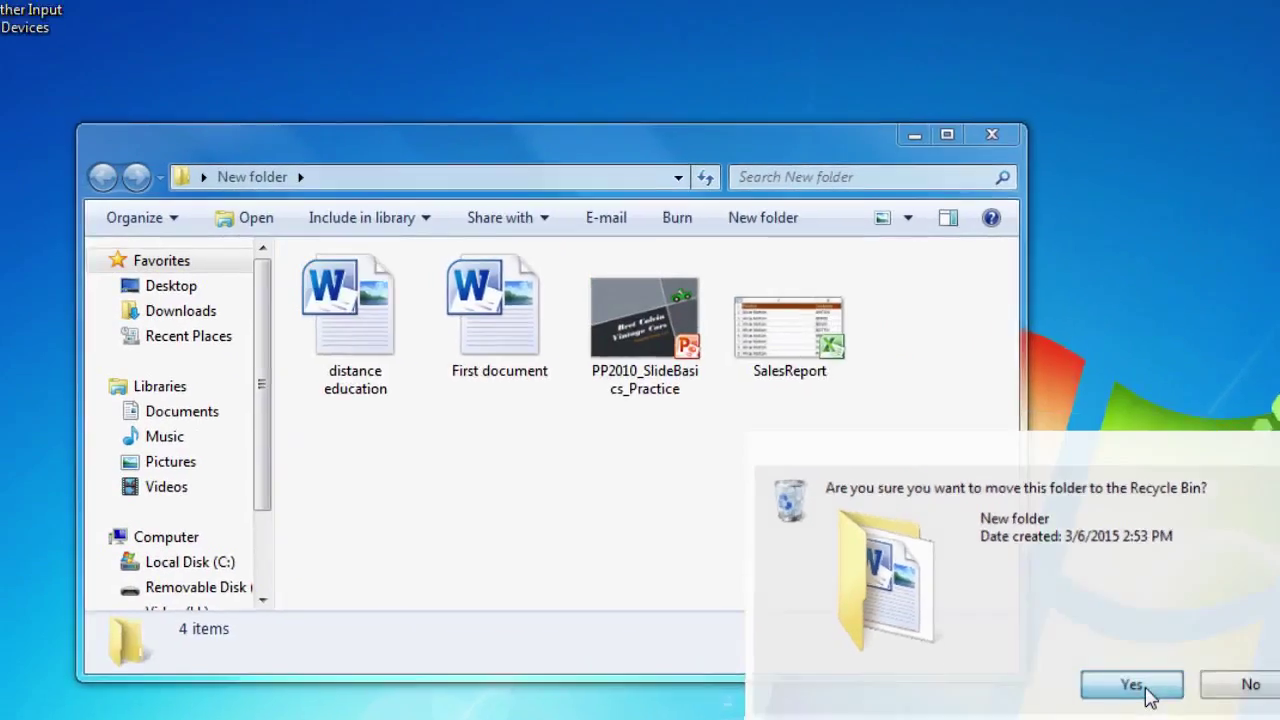
{"action": "left_click", "coordinate": [871, 495]}
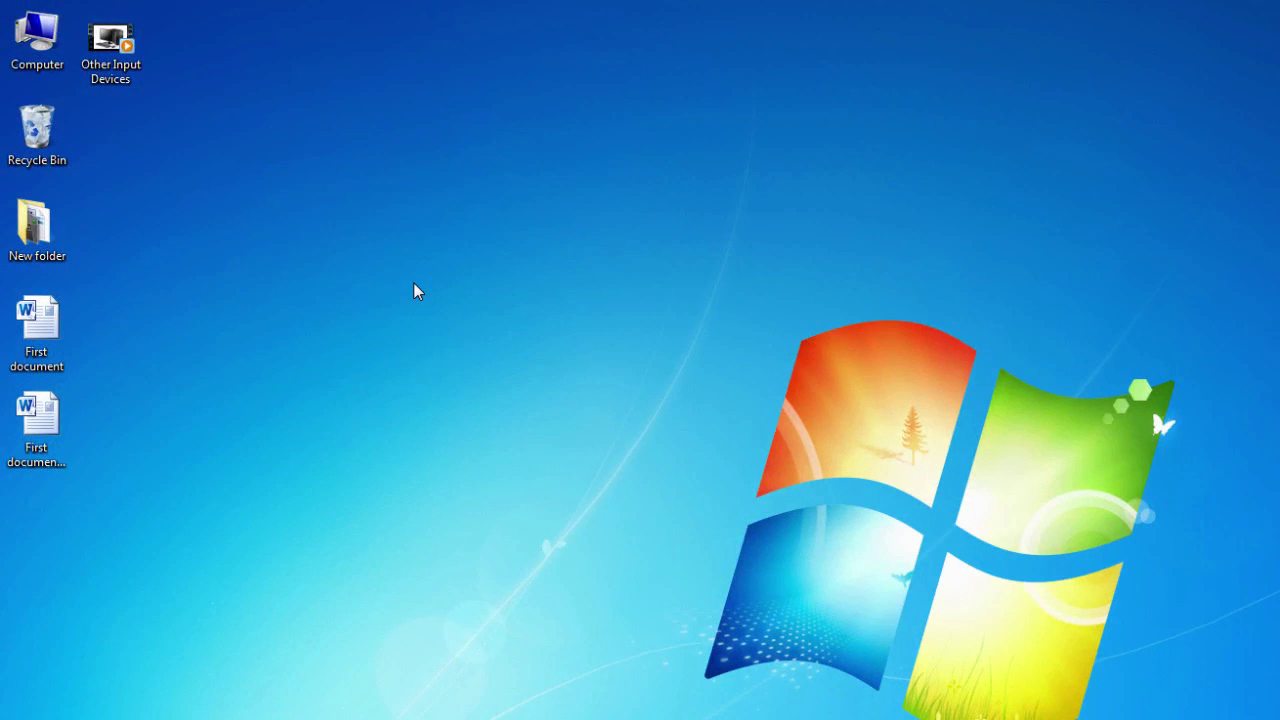
Open the format settings for Removable Disk (E:) in Computer and choose the 3.73 GB capacity.
{"action": "double_click", "coordinate": [40, 52]}
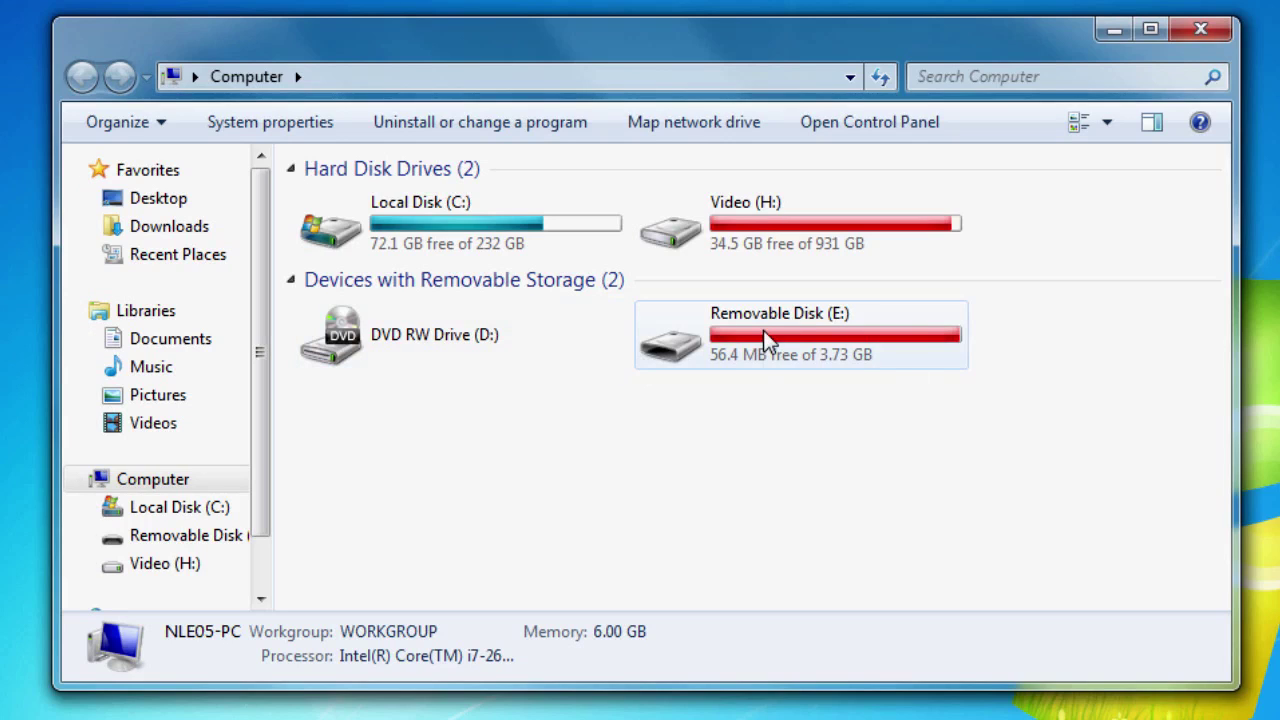
{"action": "mouse_move", "coordinate": [766, 340]}
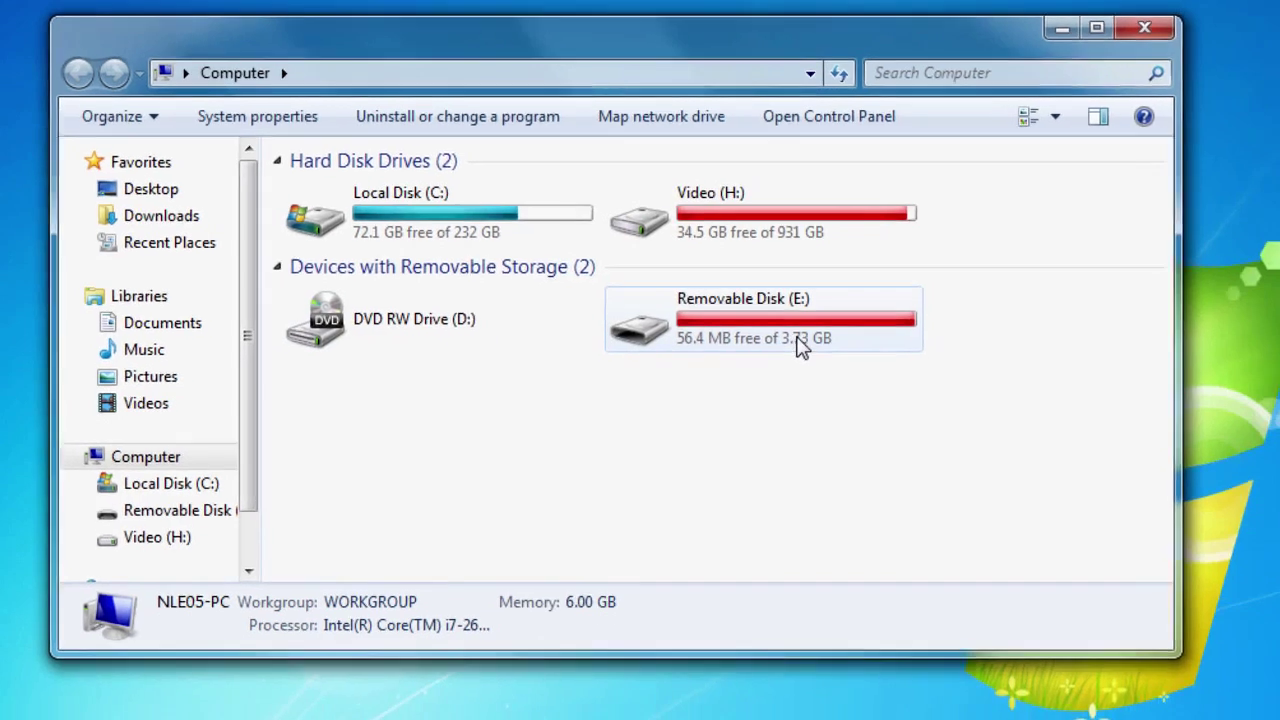
{"action": "right_click", "coordinate": [843, 357]}
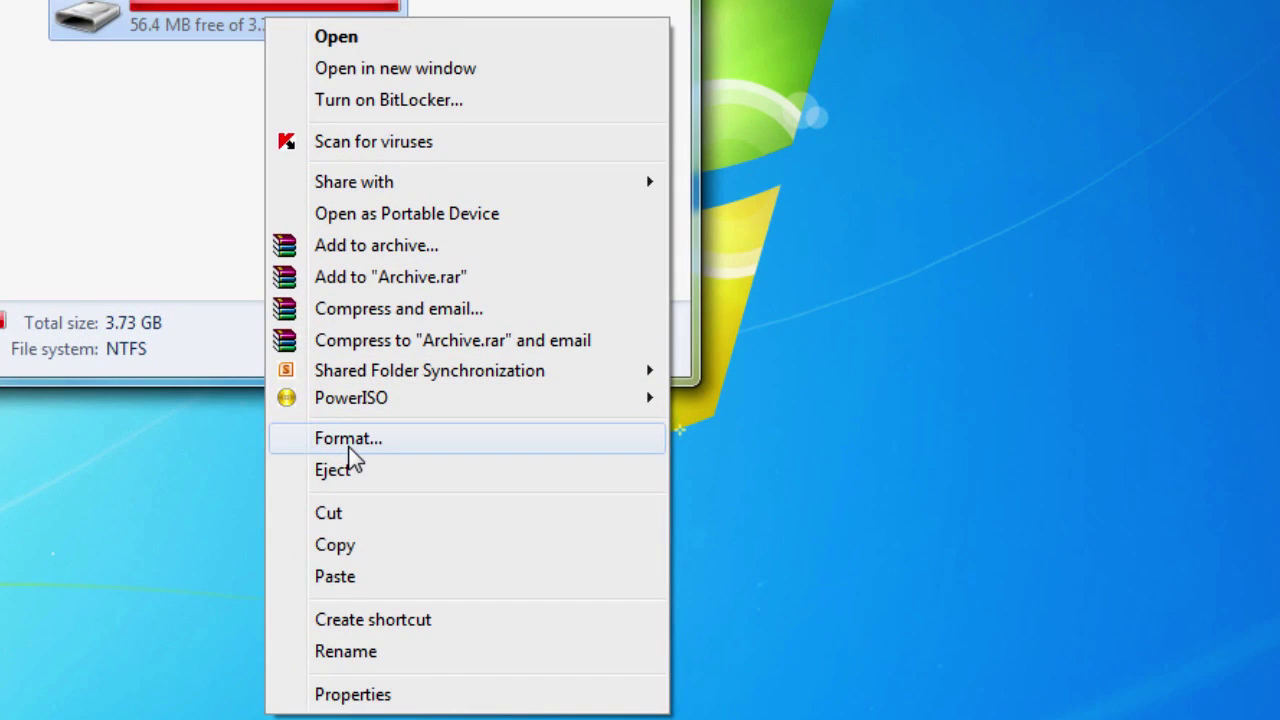
{"action": "left_click", "coordinate": [350, 440]}
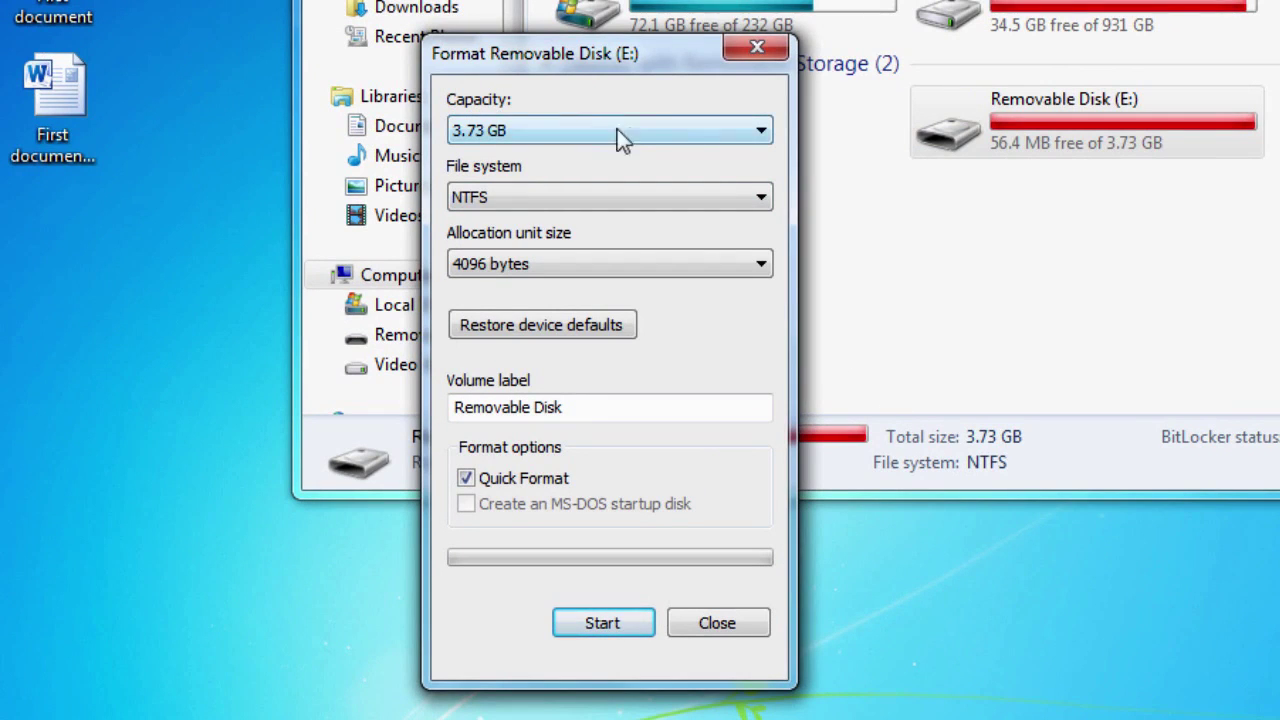
{"action": "left_click", "coordinate": [760, 131]}
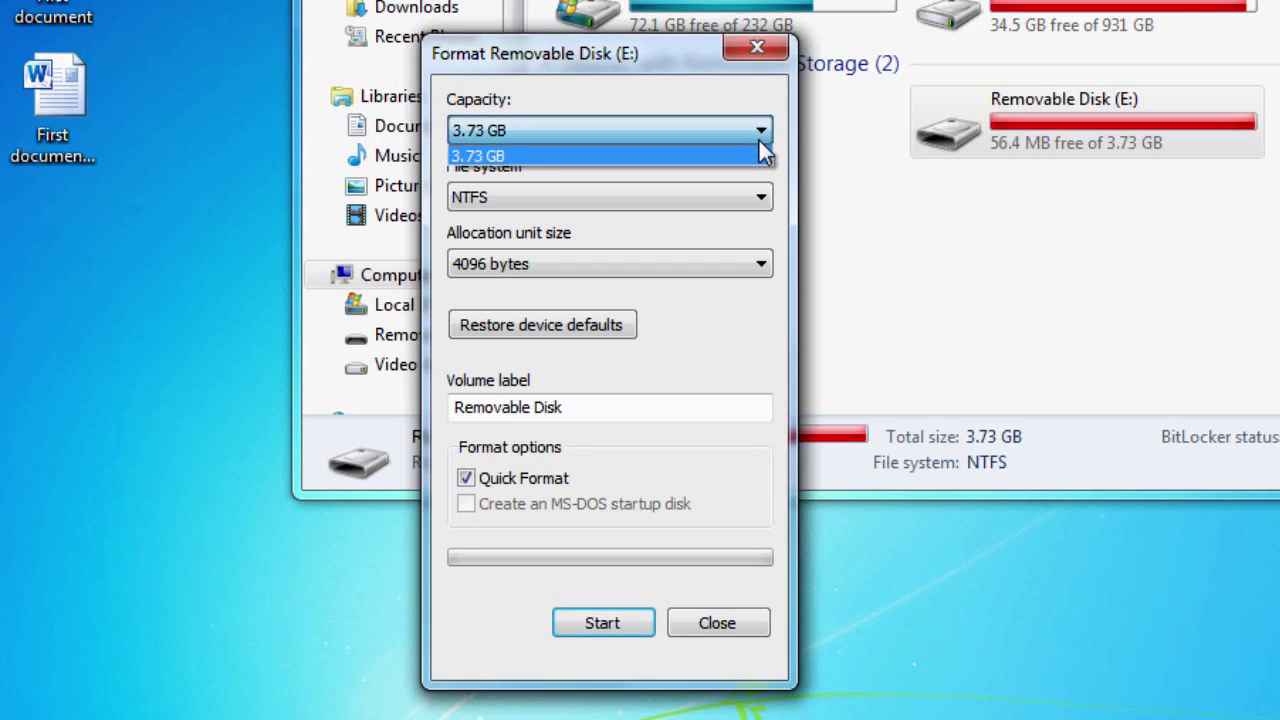
{"action": "left_click", "coordinate": [760, 148]}
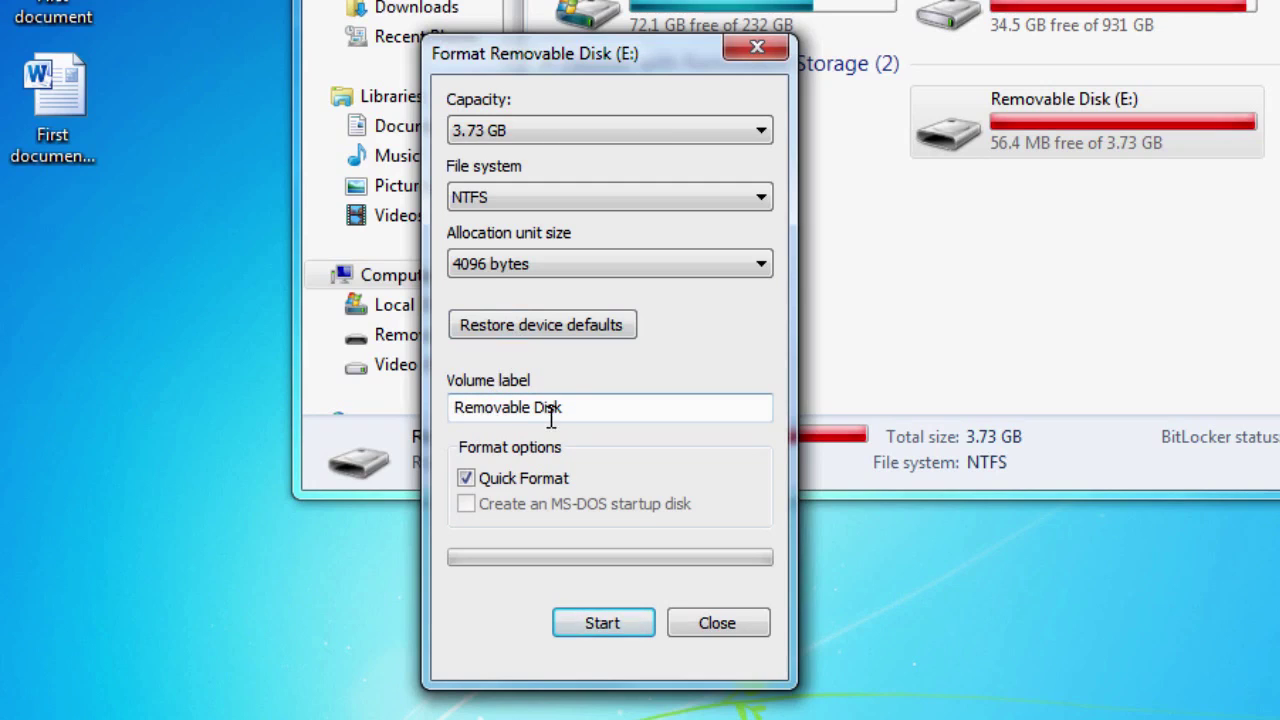
Set the volume label to My USB and run a quick NTFS format of the removable disk, accepting the data erasure.
{"action": "left_click_drag", "start_coordinate": [560, 408], "coordinate": [429, 401]}
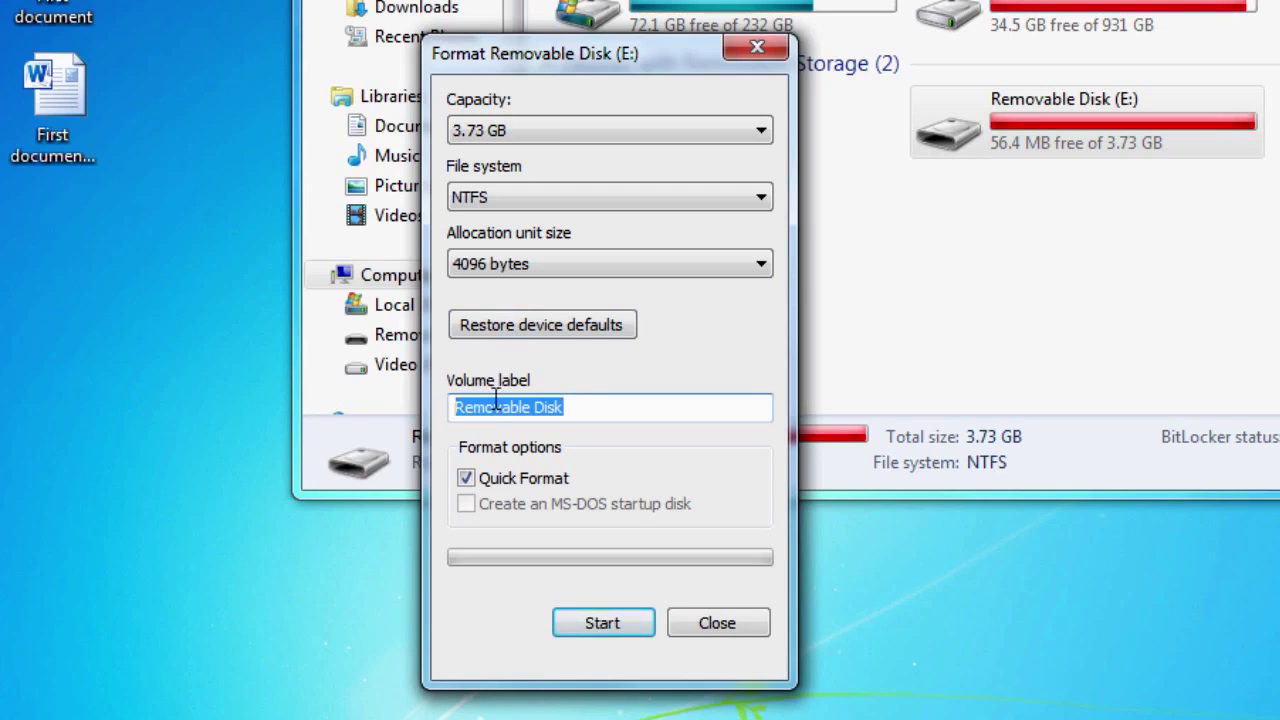
{"action": "key", "text": "BackSpace"}
{"action": "type", "text": "My USB"}
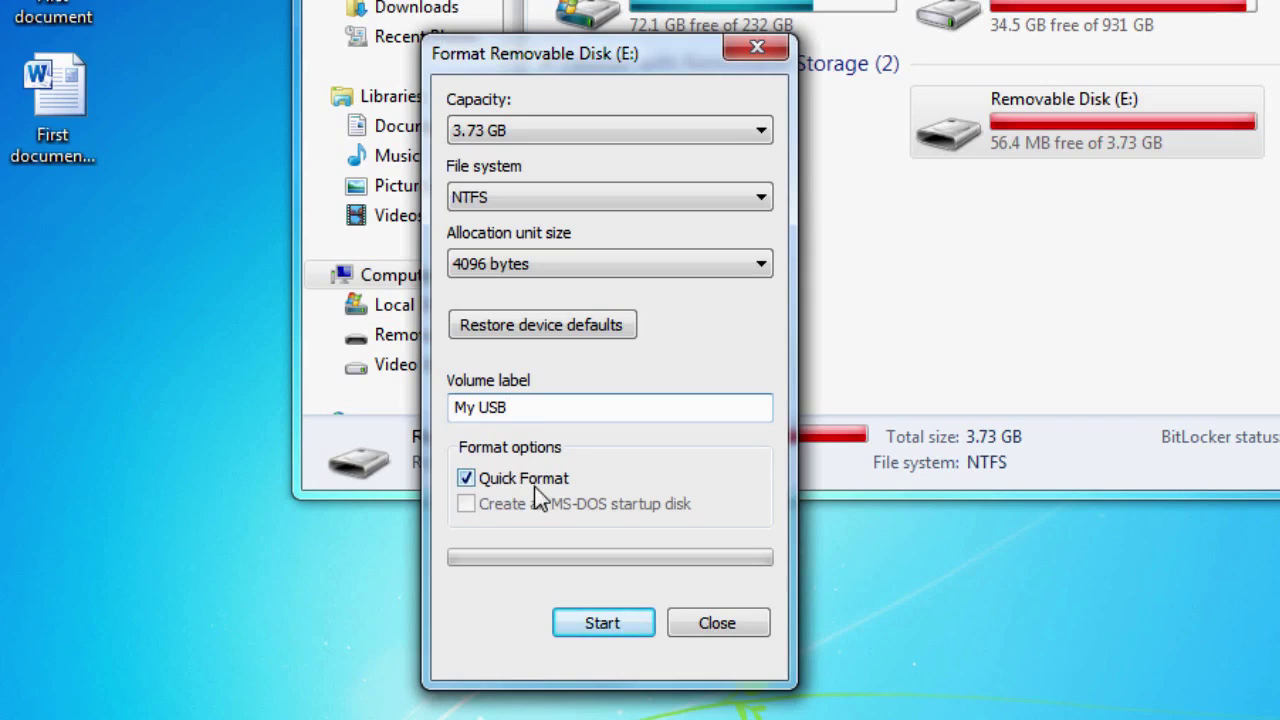
{"action": "left_click", "coordinate": [611, 628]}
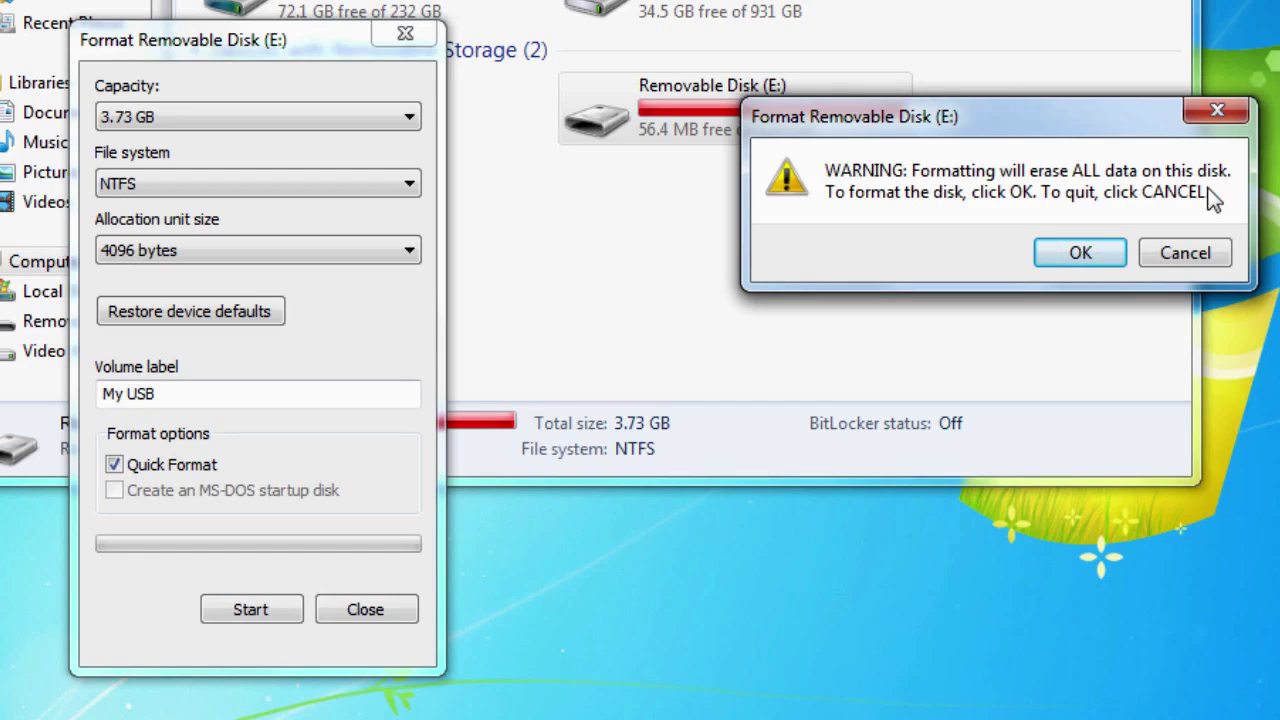
{"action": "left_click", "coordinate": [1097, 259]}
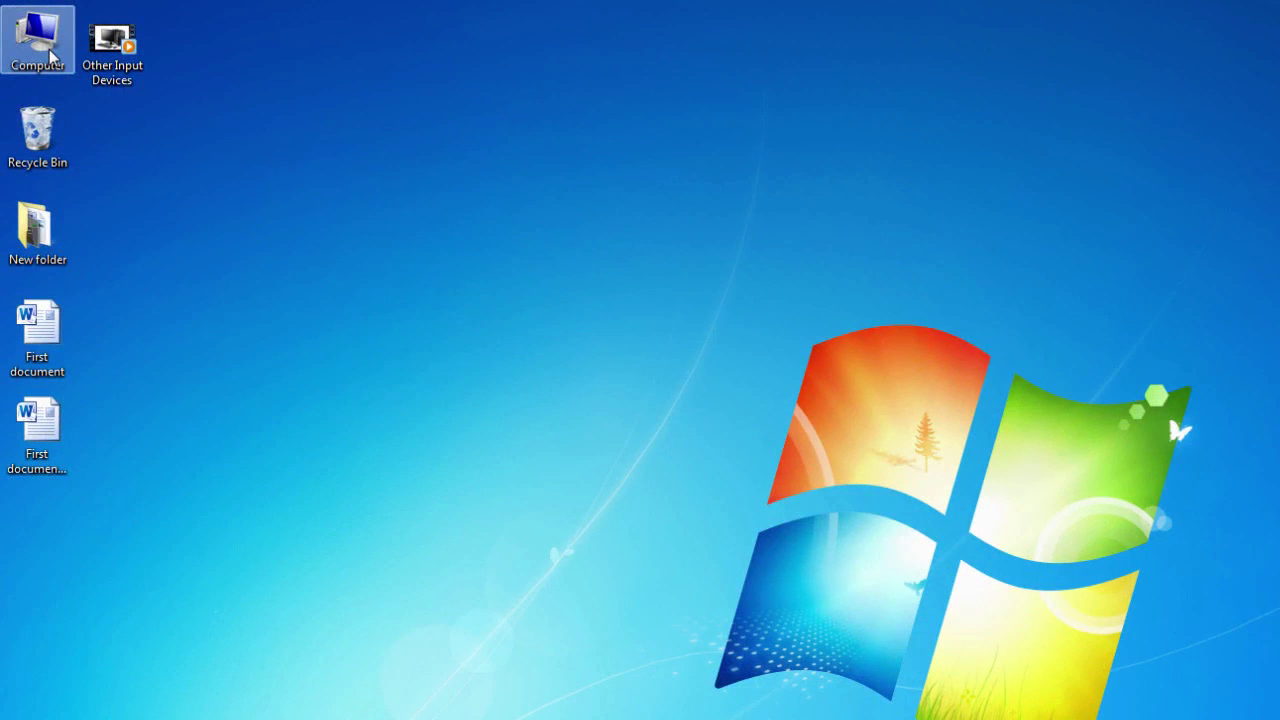
Reopen Computer and open the freshly formatted My USB (E:) drive to check its contents.
{"action": "double_click", "coordinate": [40, 45]}
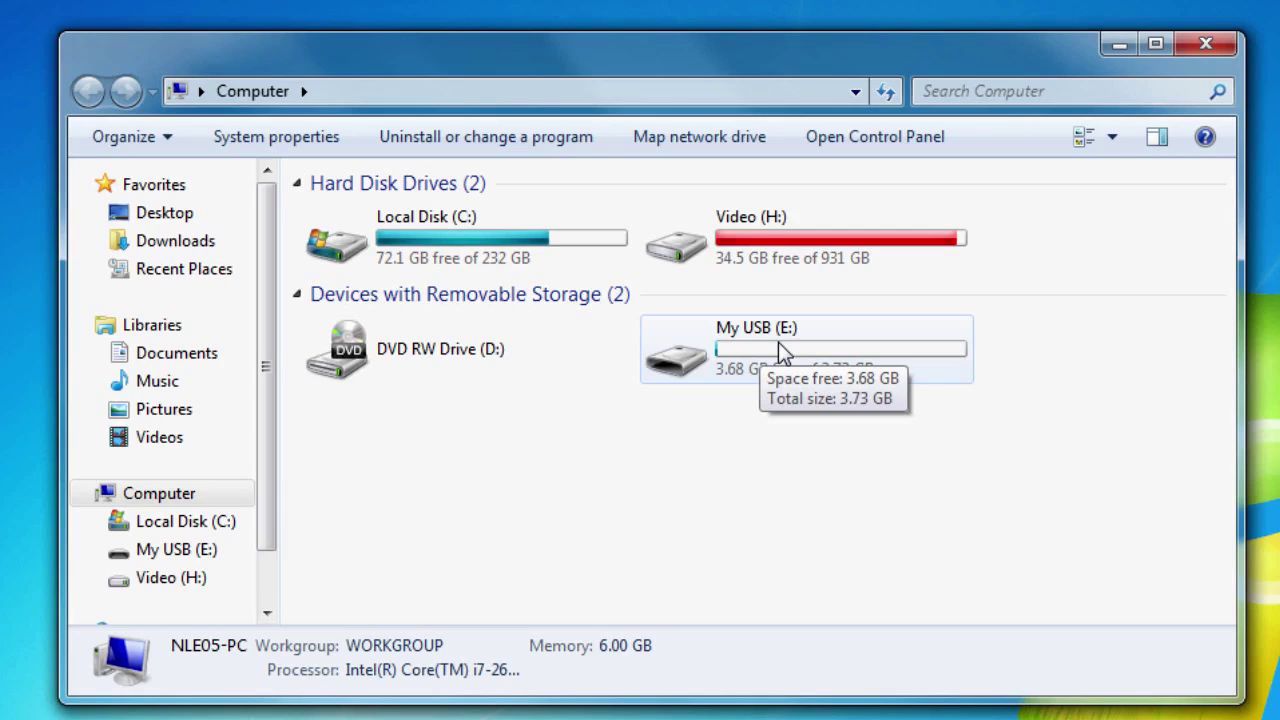
{"action": "double_click", "coordinate": [793, 355]}
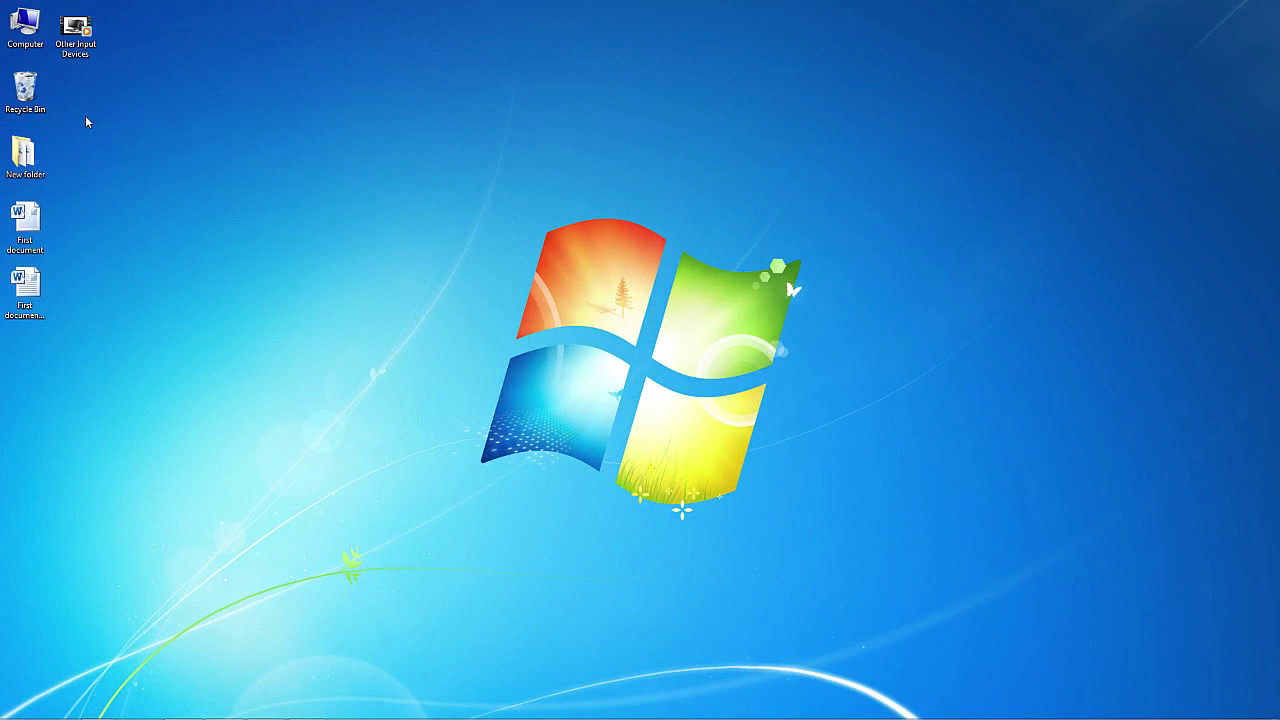
Open Computer from the desktop and search all its drives for "my first file".
{"action": "double_click", "coordinate": [36, 43]}
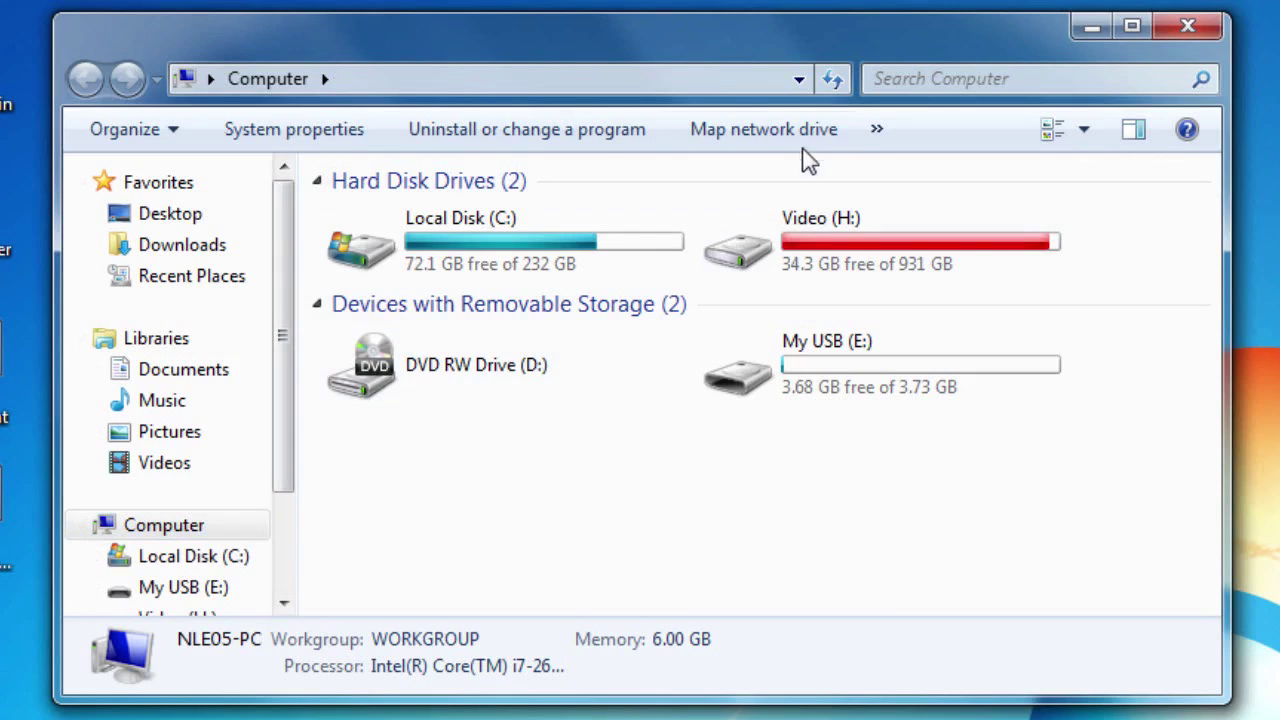
{"action": "left_click", "coordinate": [1003, 80]}
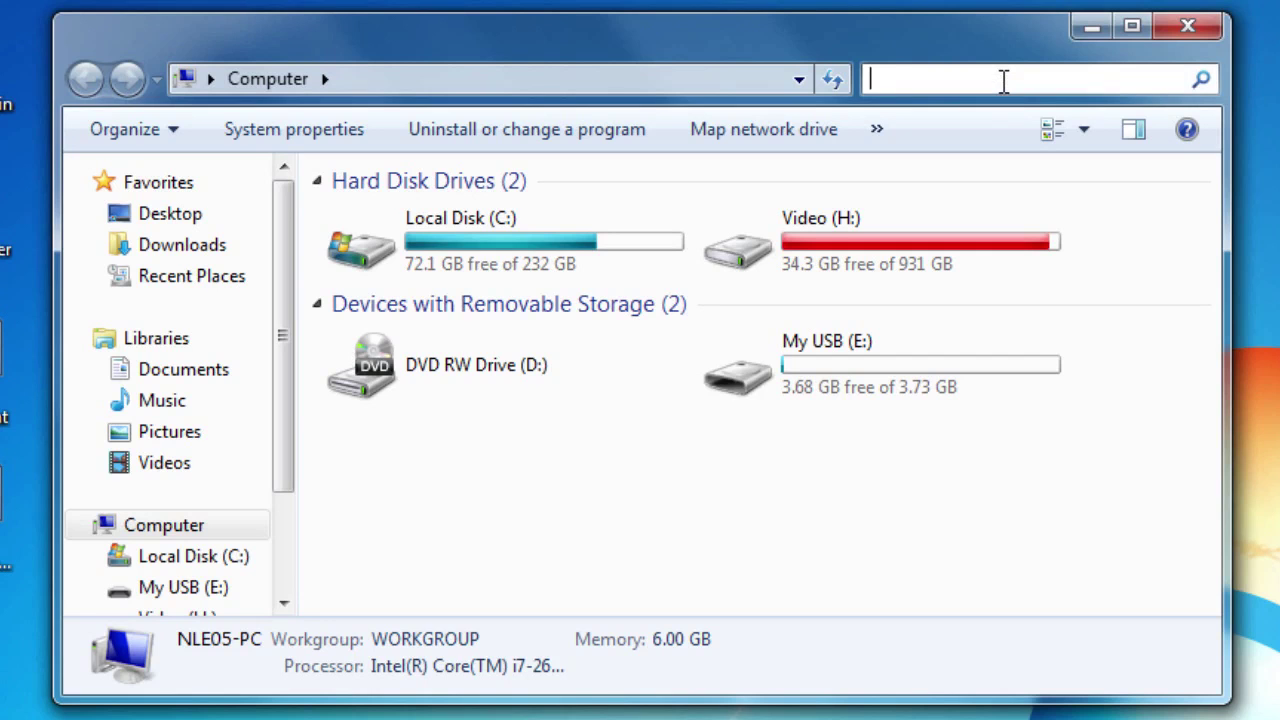
{"action": "type", "text": "my f"}
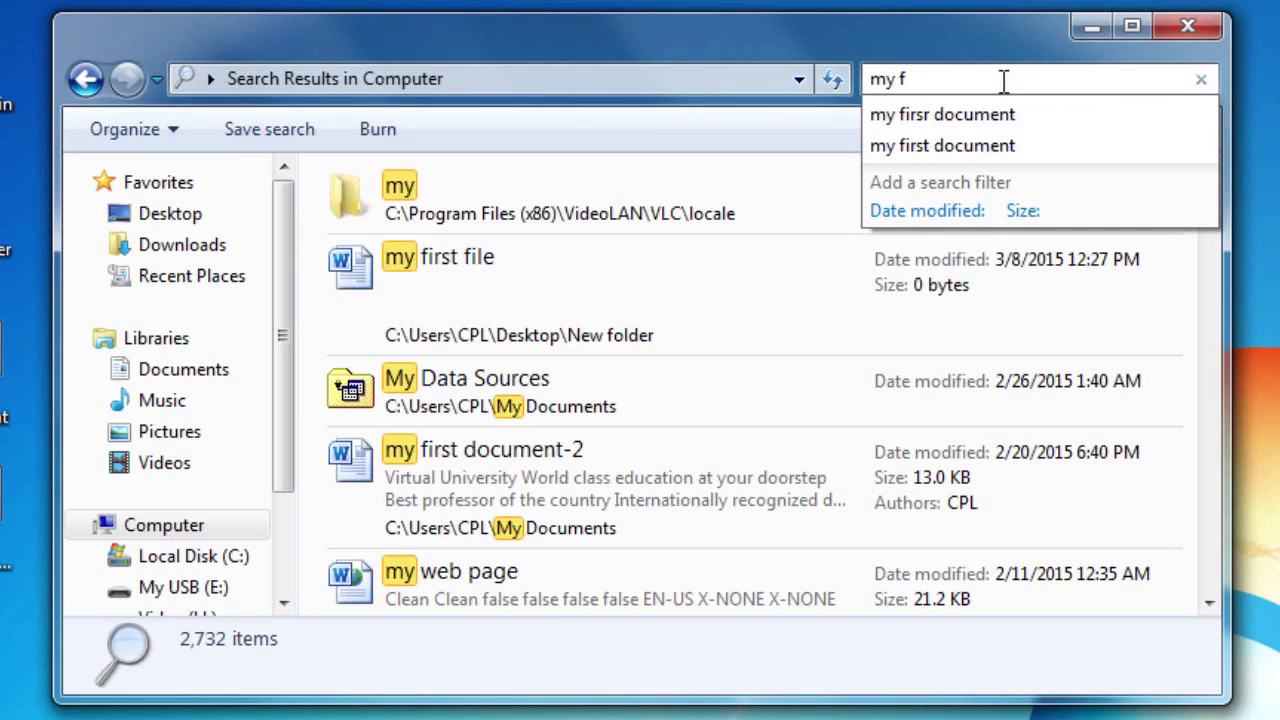
{"action": "type", "text": "irst file"}
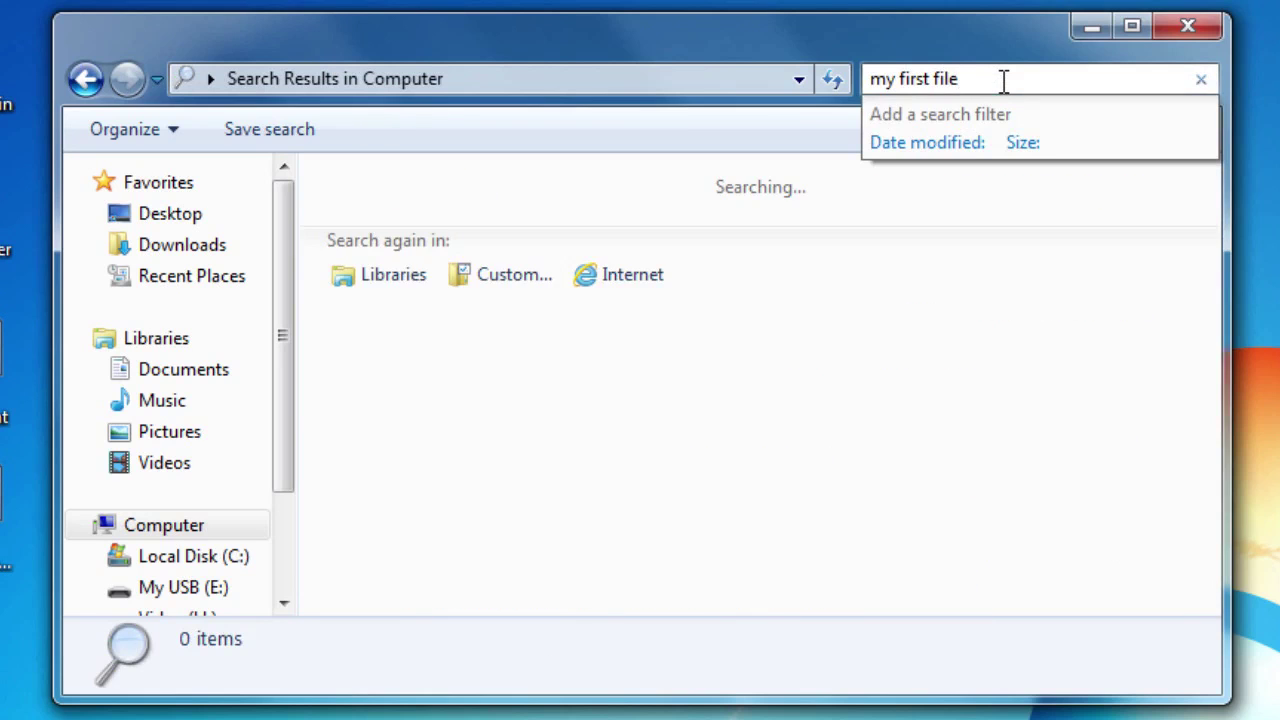